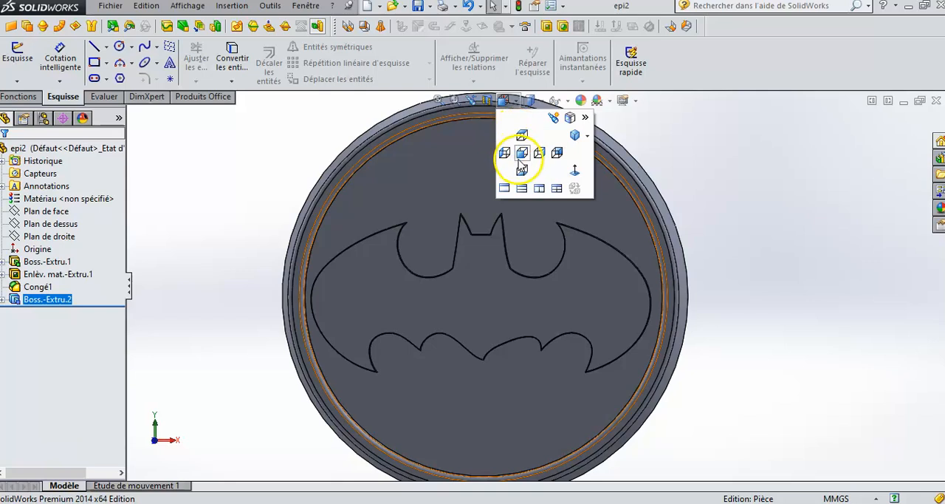
- Sketch a horizontal construction line about 26 mm long on the recessed face, below the bat emblem
{"action": "left_click", "coordinate": [522, 152]}
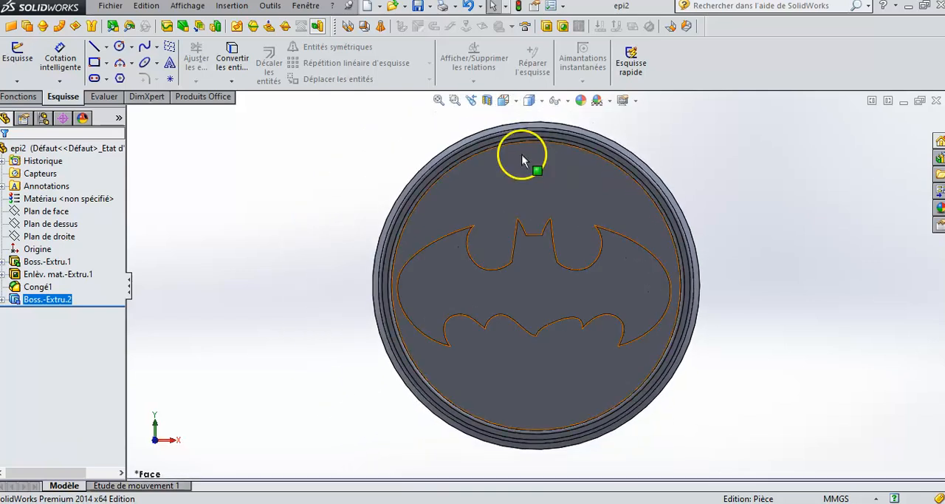
{"action": "scroll", "coordinate": [587, 330], "scroll_direction": "down", "scroll_amount": 2}
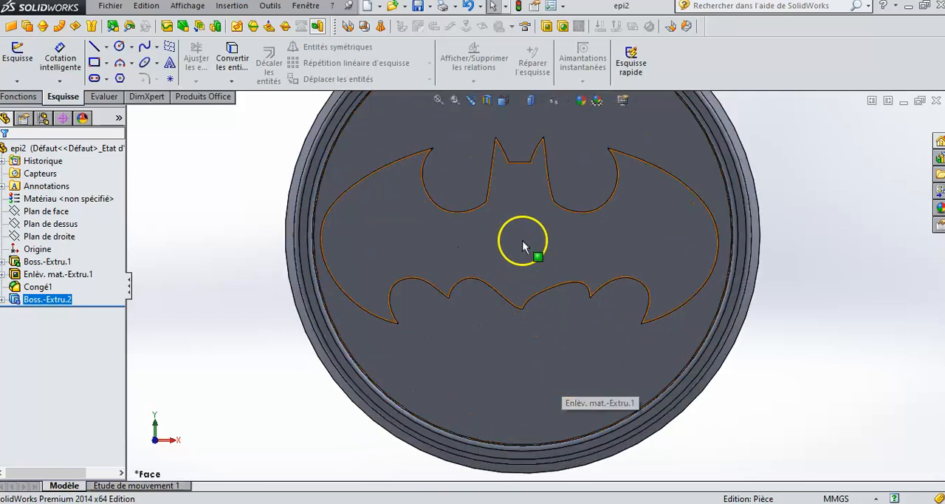
{"action": "scroll", "coordinate": [525, 246], "scroll_direction": "down", "scroll_amount": 2}
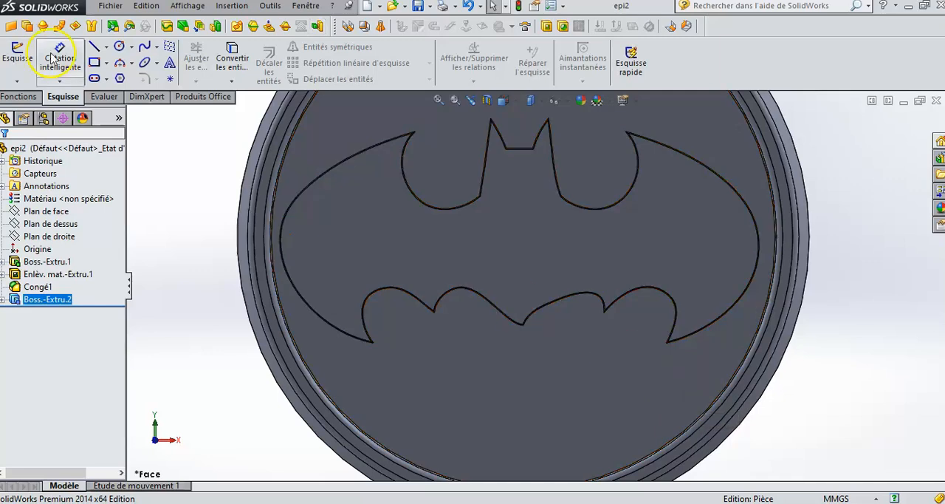
{"action": "left_click", "coordinate": [119, 48]}
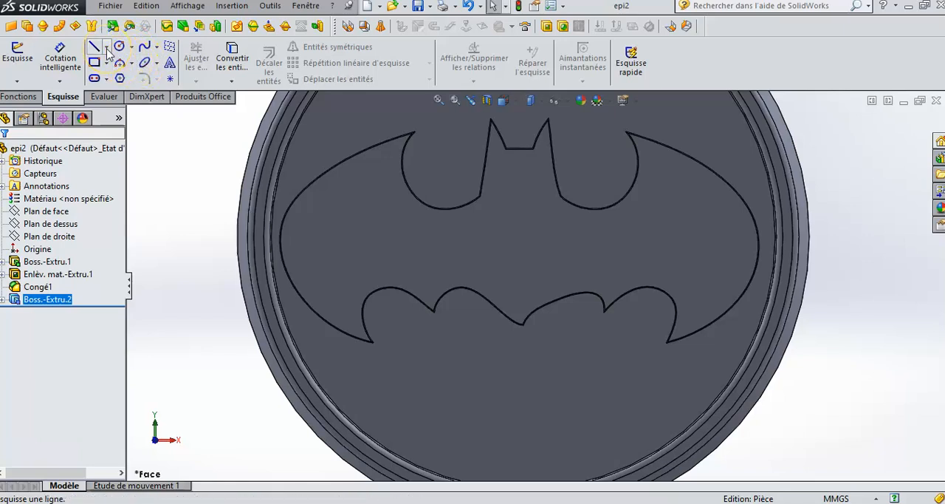
{"action": "left_click", "coordinate": [107, 48]}
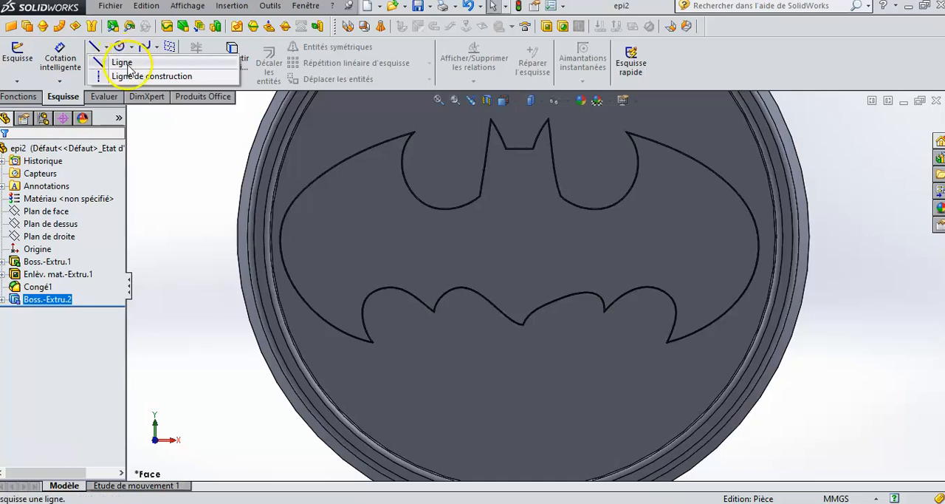
{"action": "left_click", "coordinate": [129, 77]}
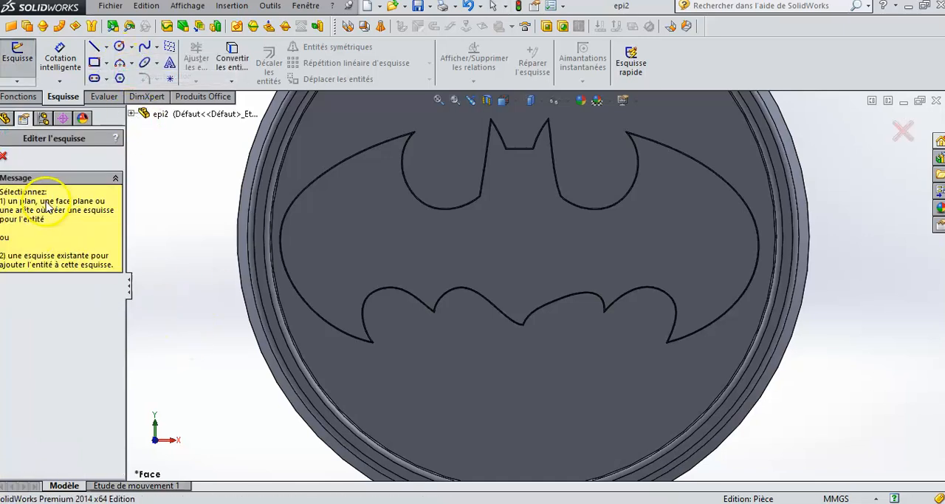
{"action": "left_click", "coordinate": [470, 392]}
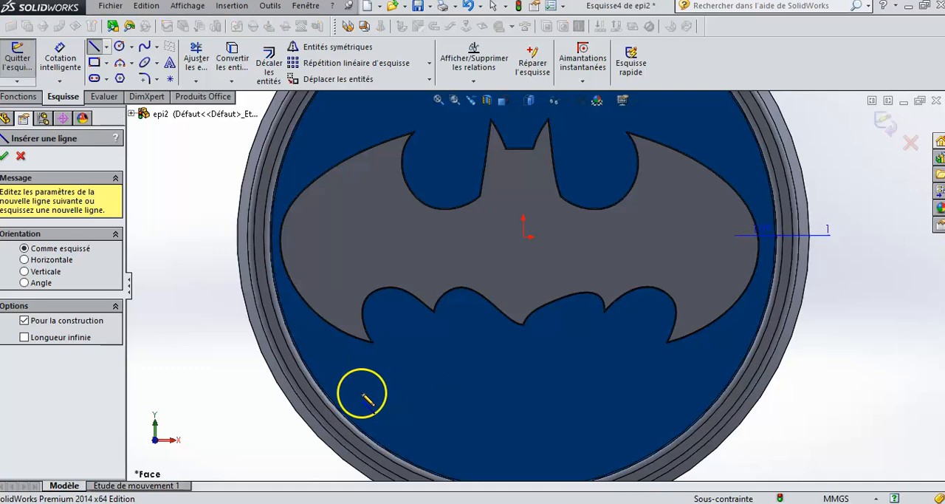
{"action": "left_click", "coordinate": [353, 393]}
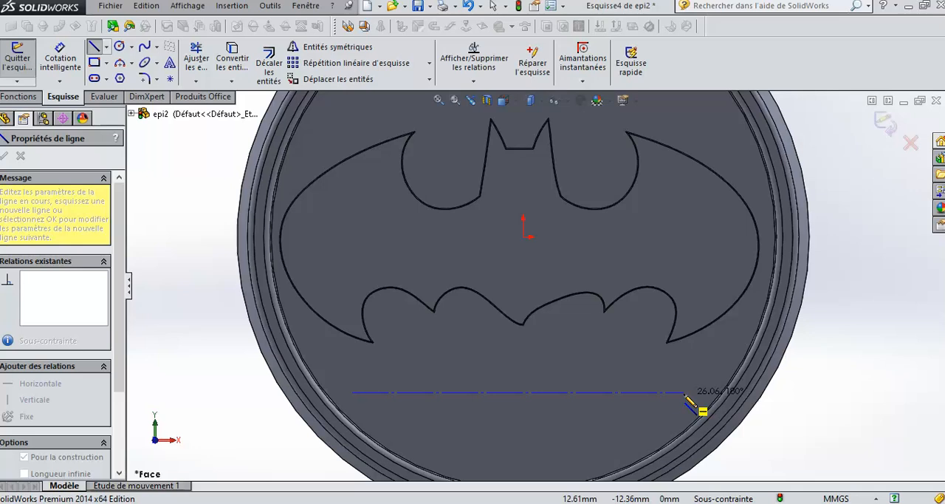
{"action": "left_click", "coordinate": [684, 392]}
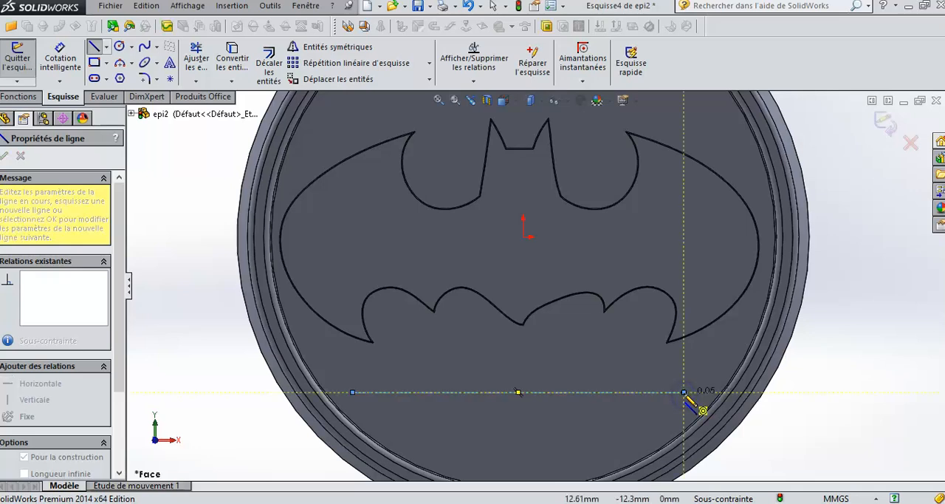
{"action": "right_click", "coordinate": [684, 392]}
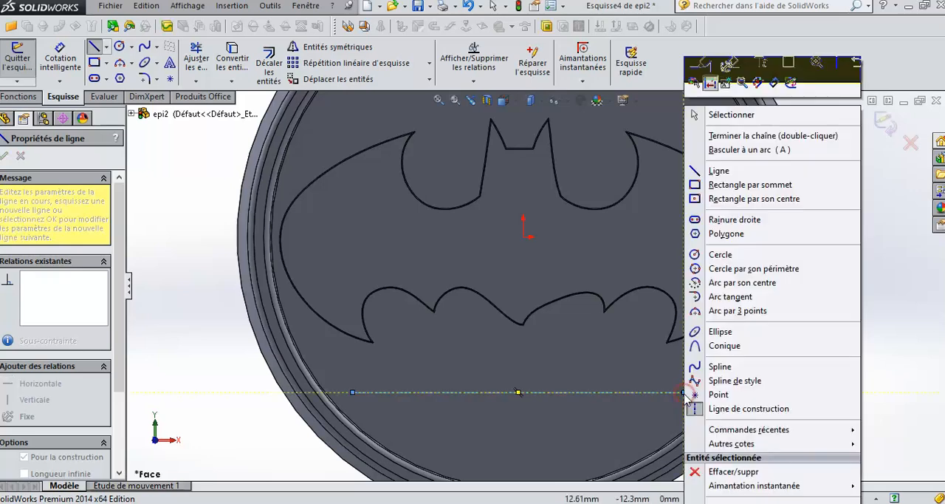
{"action": "left_click", "coordinate": [746, 136]}
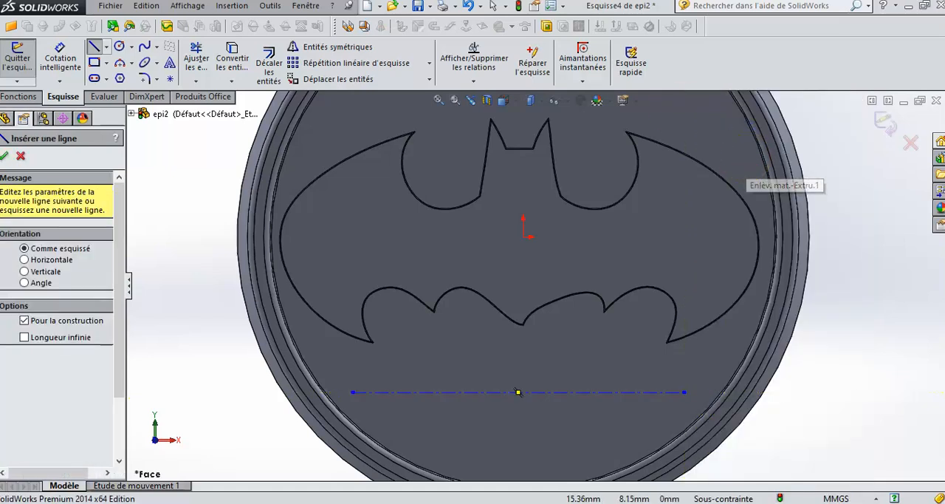
{"action": "left_click", "coordinate": [5, 157]}
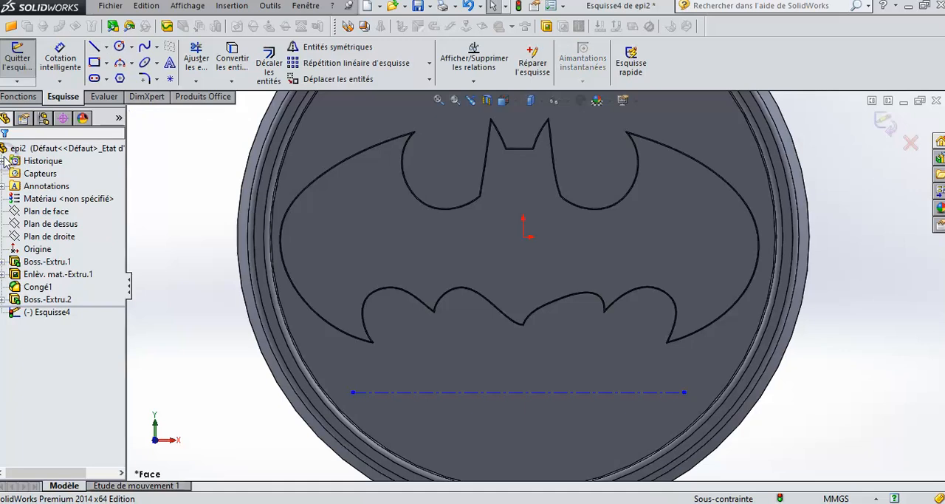
- Add the sketch text "BATMAN" along the construction line and centre it
{"action": "left_click", "coordinate": [169, 65]}
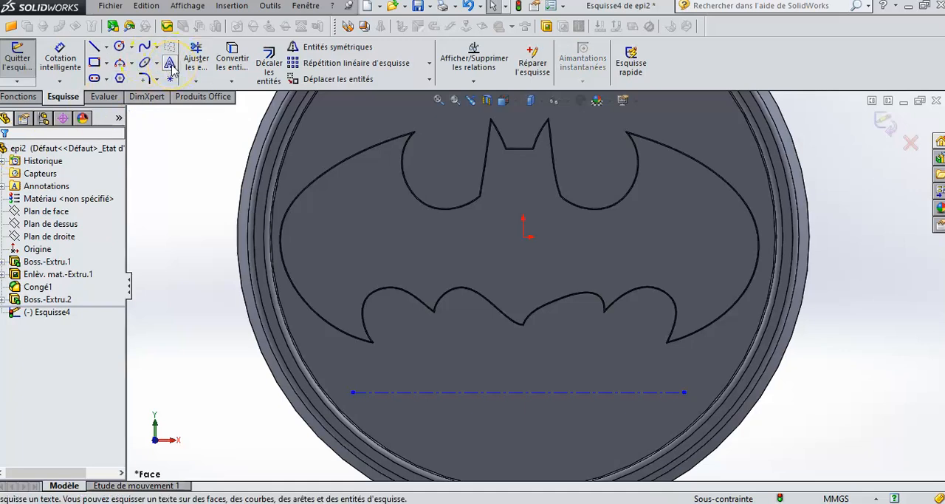
{"action": "left_click", "coordinate": [171, 65]}
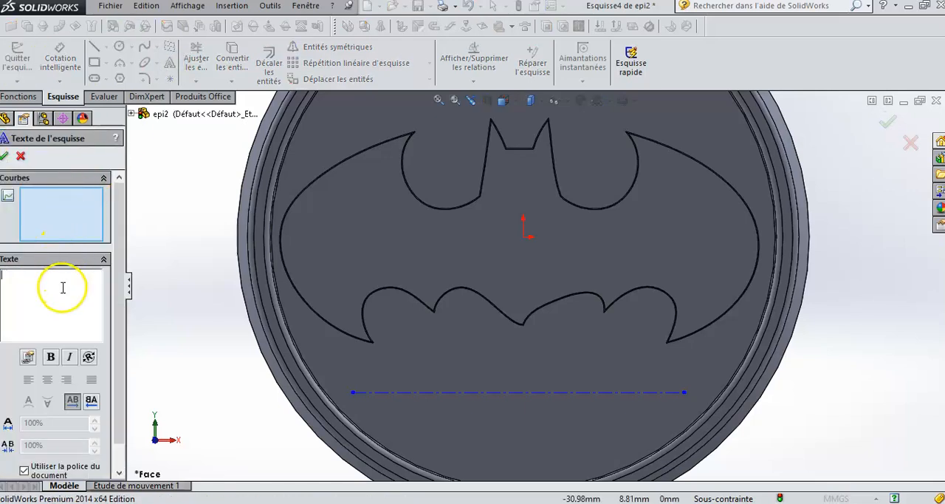
{"action": "type", "text": "batman"}
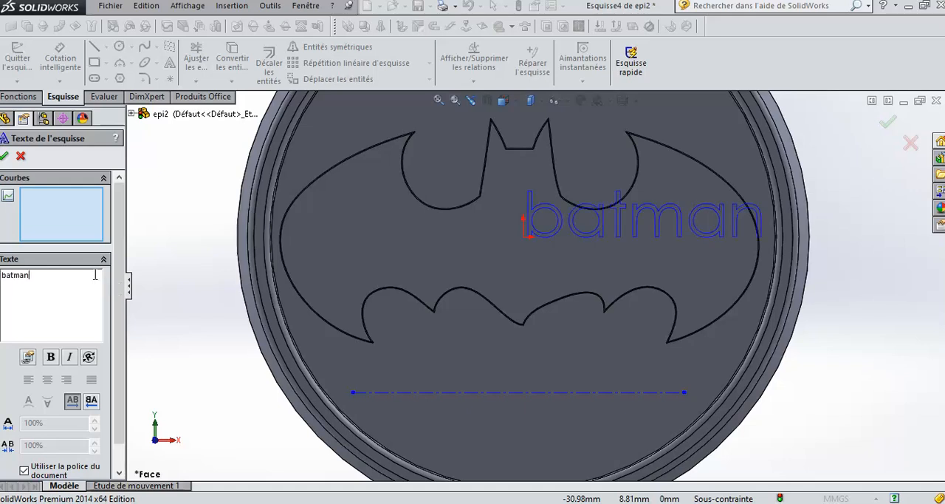
{"action": "key", "text": "BackSpace"}
{"action": "key", "text": "BackSpace"}
{"action": "key", "text": "BackSpace"}
{"action": "key", "text": "BackSpace"}
{"action": "key", "text": "BackSpace"}
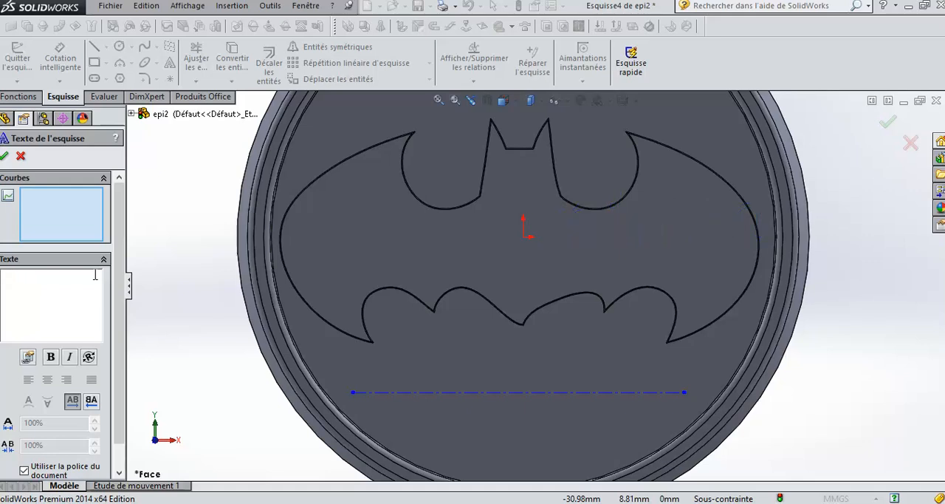
{"action": "type", "text": "BATMAN"}
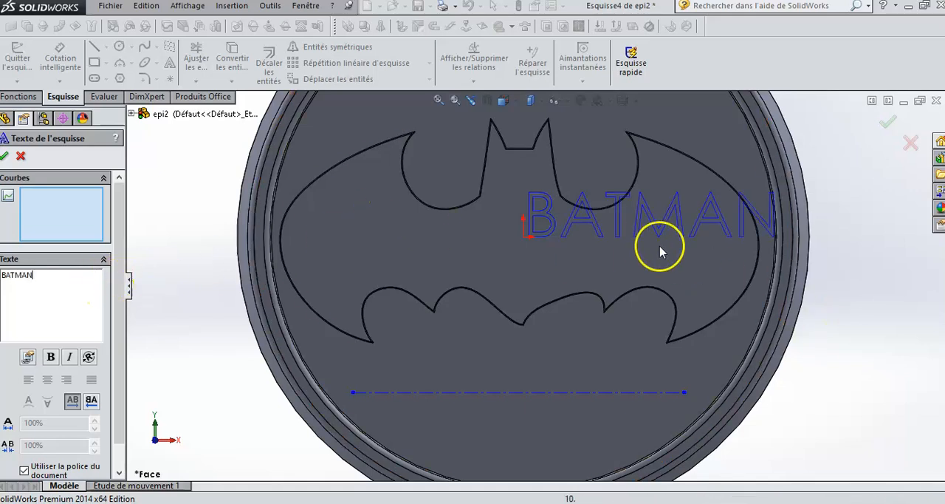
{"action": "left_click", "coordinate": [547, 392]}
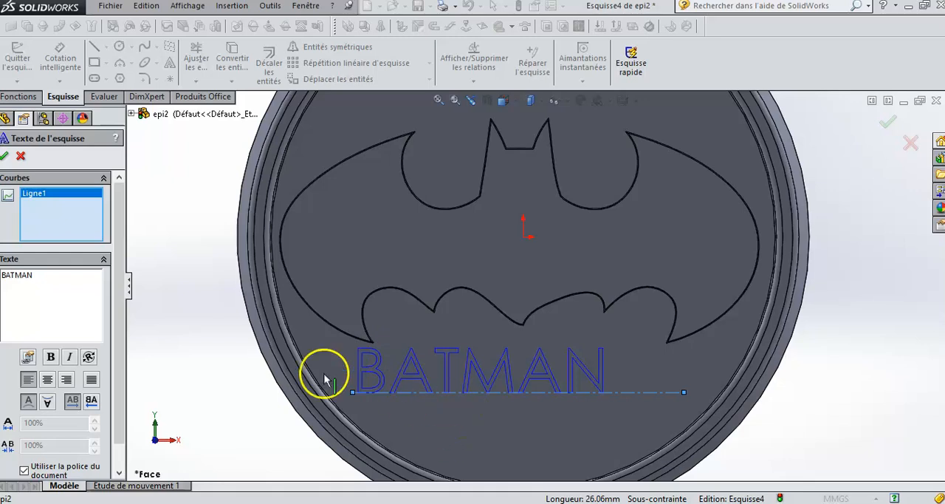
{"action": "left_click", "coordinate": [47, 379]}
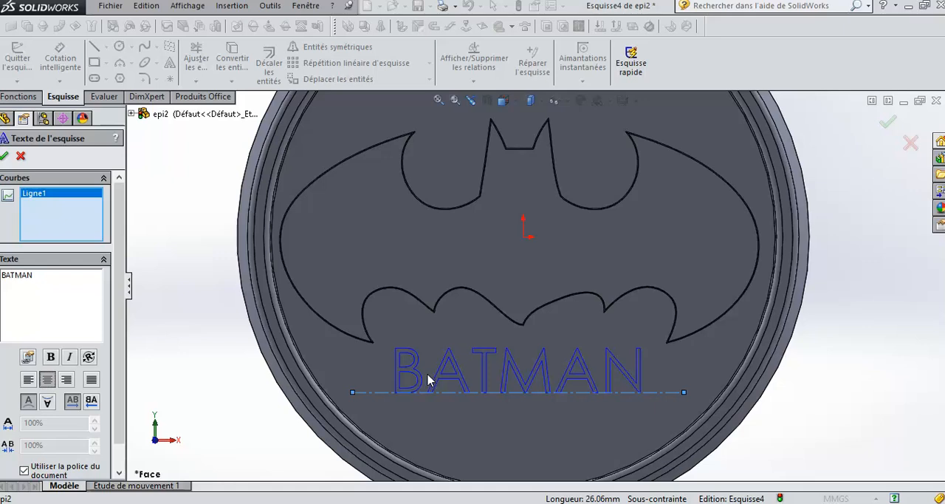
- Stop using the document font for the BATMAN text and choose Comic Sans MS in normal style
{"action": "left_click_drag", "start_coordinate": [122, 357], "coordinate": [131, 308]}
{"action": "left_click", "coordinate": [24, 470]}
{"action": "left_click", "coordinate": [52, 358]}
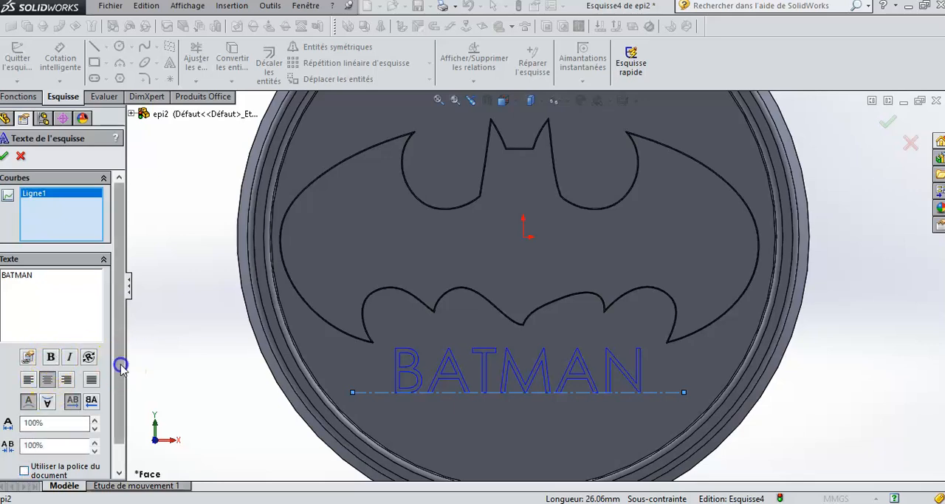
{"action": "left_click_drag", "start_coordinate": [123, 365], "coordinate": [123, 402]}
{"action": "left_click", "coordinate": [45, 468]}
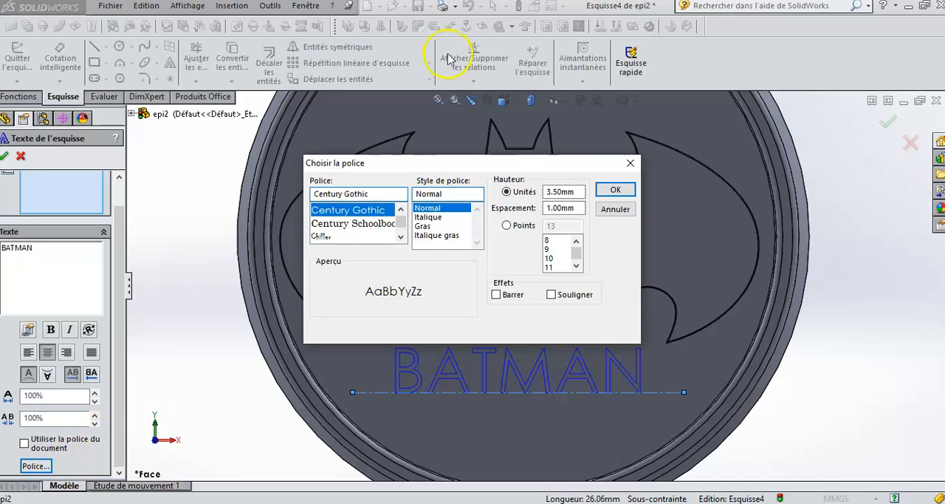
{"action": "left_click", "coordinate": [401, 236]}
{"action": "left_click", "coordinate": [400, 236]}
{"action": "left_click", "coordinate": [401, 236]}
{"action": "left_click", "coordinate": [401, 236]}
{"action": "left_click", "coordinate": [400, 236]}
{"action": "left_click", "coordinate": [400, 236]}
{"action": "left_click", "coordinate": [400, 236]}
{"action": "left_click", "coordinate": [400, 237]}
{"action": "left_click", "coordinate": [401, 236]}
{"action": "left_click", "coordinate": [400, 236]}
{"action": "left_click", "coordinate": [401, 236]}
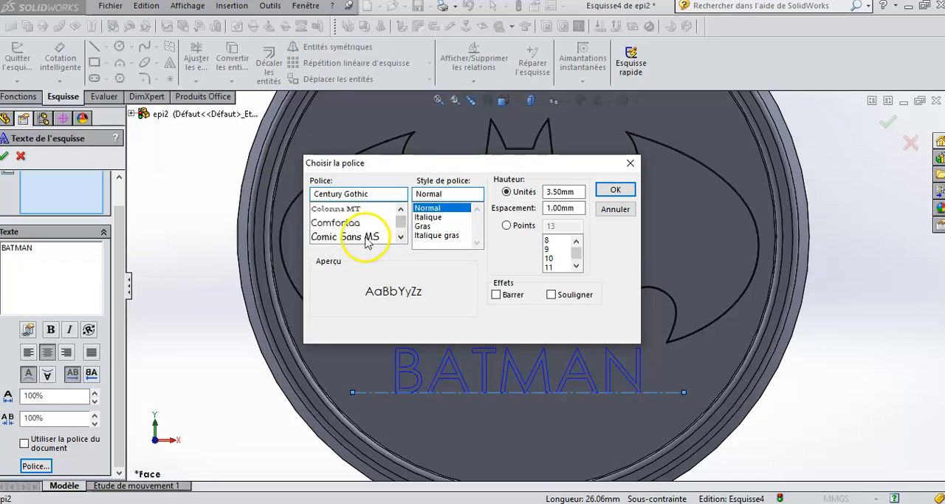
{"action": "left_click", "coordinate": [366, 237]}
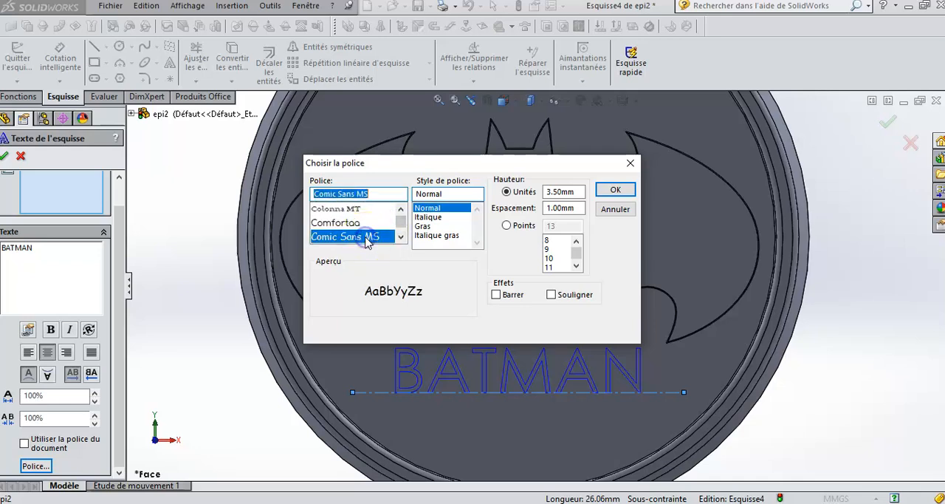
- Specify the text height in points and set it to 14
{"action": "left_click", "coordinate": [506, 226]}
{"action": "left_click", "coordinate": [576, 266]}
{"action": "left_click", "coordinate": [576, 266]}
{"action": "left_click", "coordinate": [576, 266]}
{"action": "left_click", "coordinate": [551, 258]}
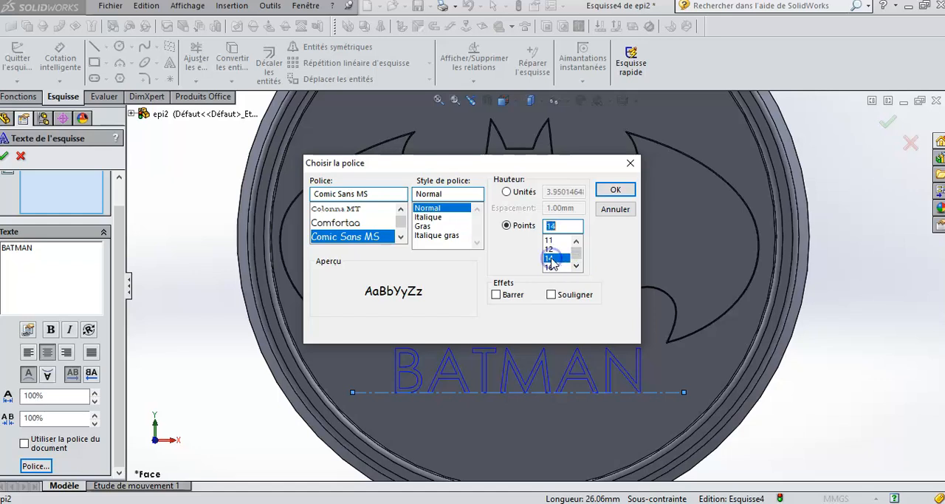
{"action": "left_click", "coordinate": [616, 191]}
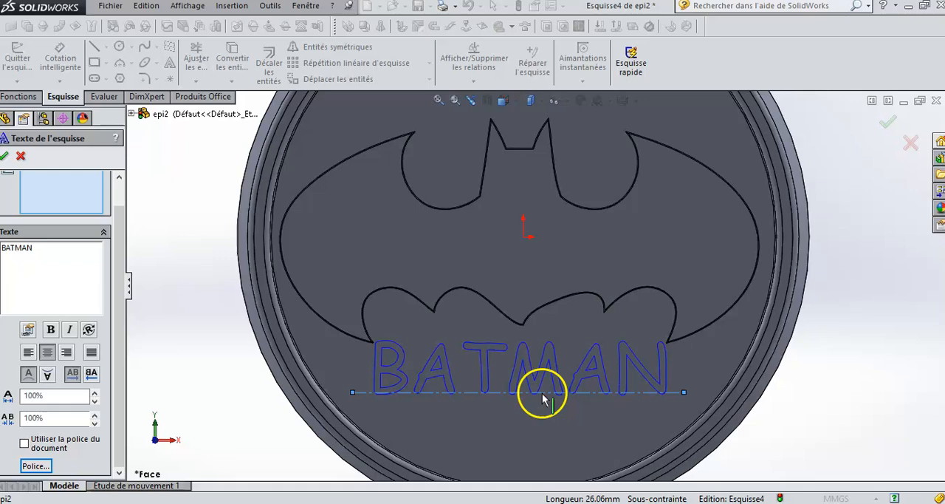
- Accept the sketch text and move its construction line lower so the letters clear the bat emblem
{"action": "left_click", "coordinate": [4, 156]}
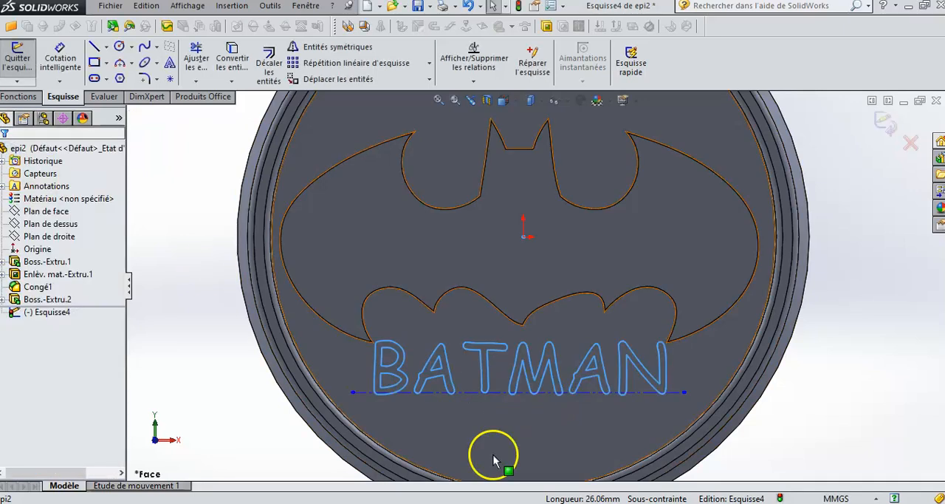
{"action": "left_click", "coordinate": [495, 392]}
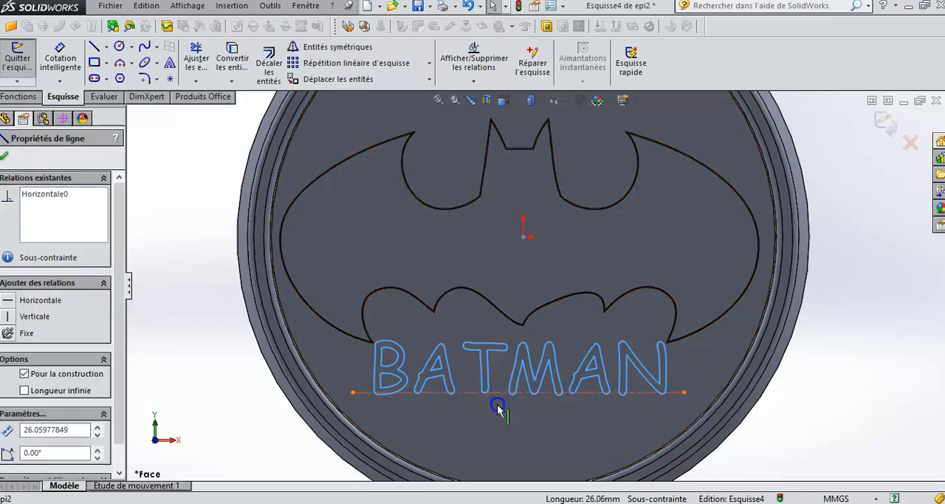
{"action": "left_click_drag", "start_coordinate": [498, 407], "coordinate": [499, 414]}
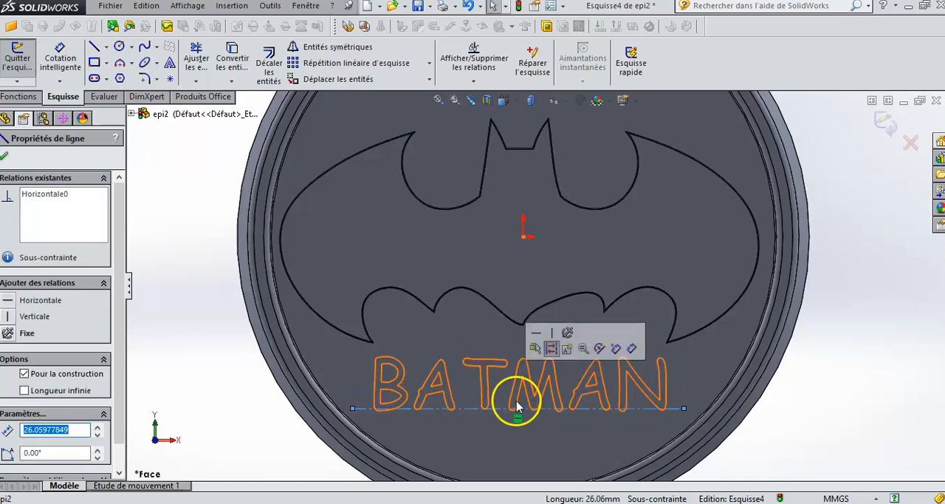
- Set up a boss extrusion of the BATMAN text sketch with a blind depth of 0.5 mm, merged with the body
{"action": "left_click", "coordinate": [18, 97]}
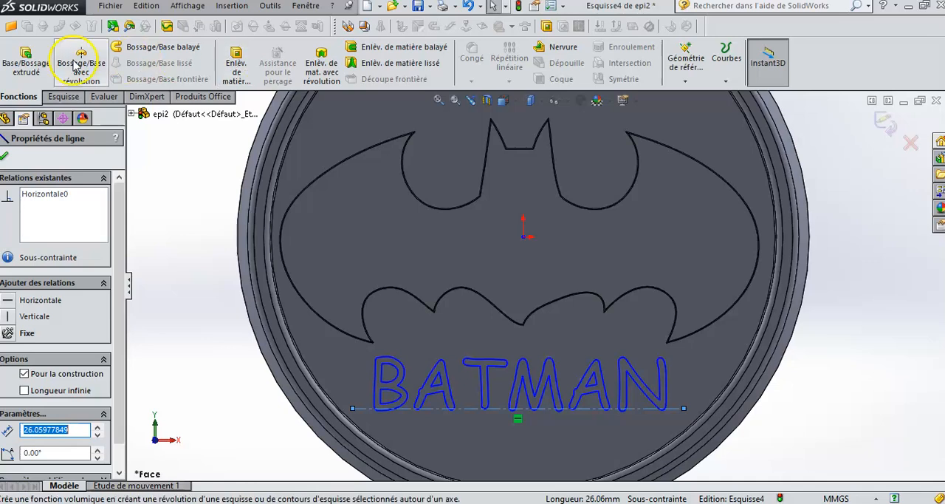
{"action": "left_click", "coordinate": [27, 54]}
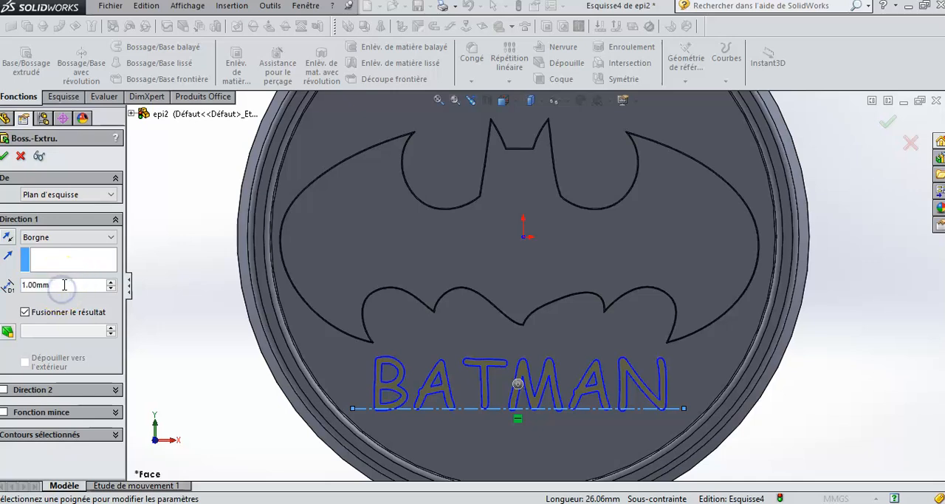
{"action": "type", "text": "0.5"}
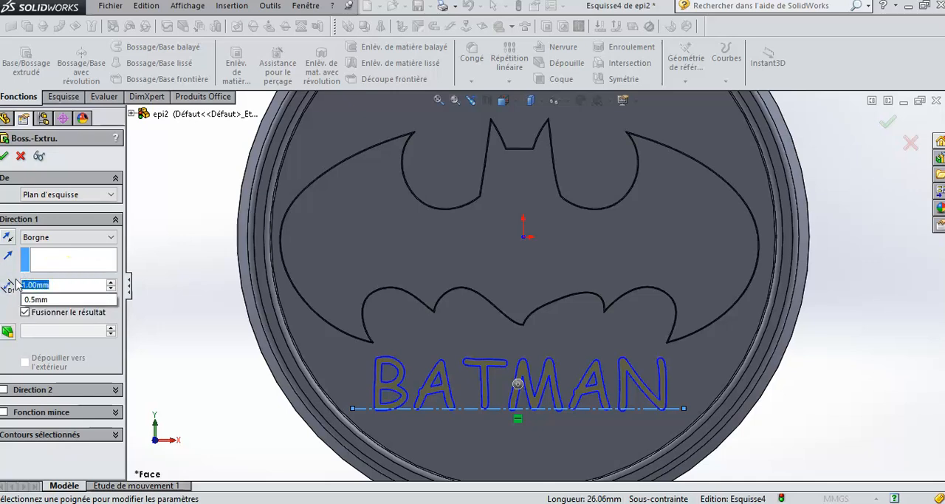
{"action": "type", "text": "mm"}
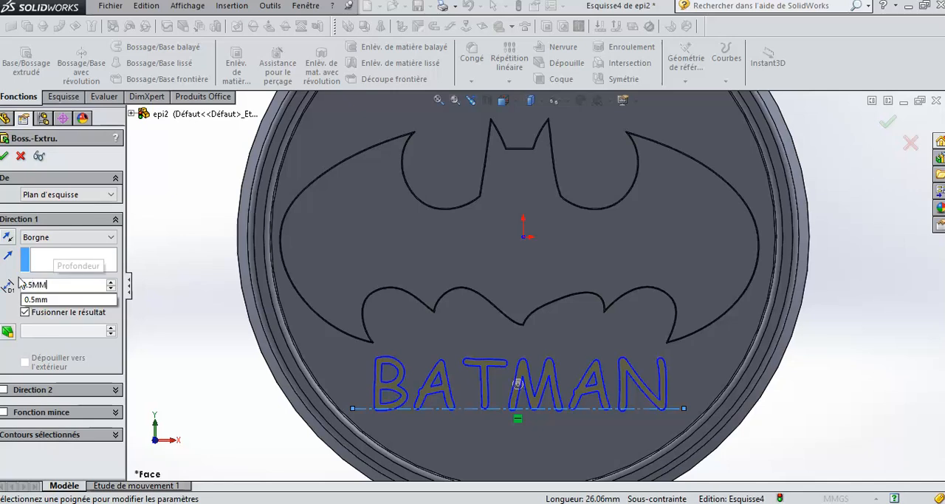
{"action": "left_click", "coordinate": [35, 300]}
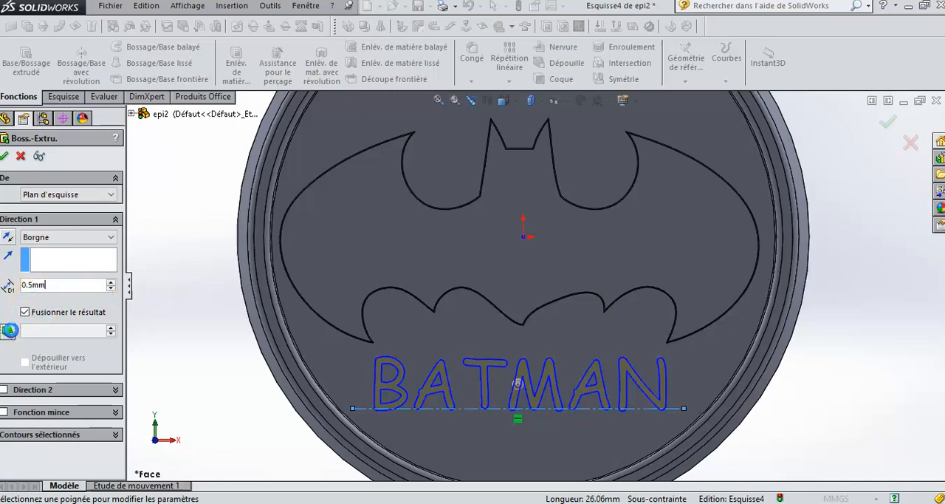
- Turn on draft for the lettering extrusion and try to build it with an 8° angle
{"action": "left_click", "coordinate": [9, 330]}
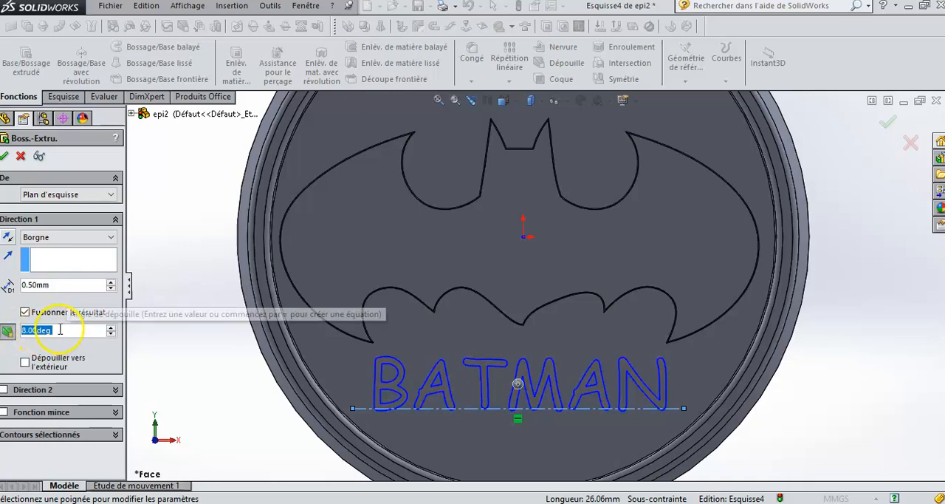
{"action": "left_click", "coordinate": [4, 160]}
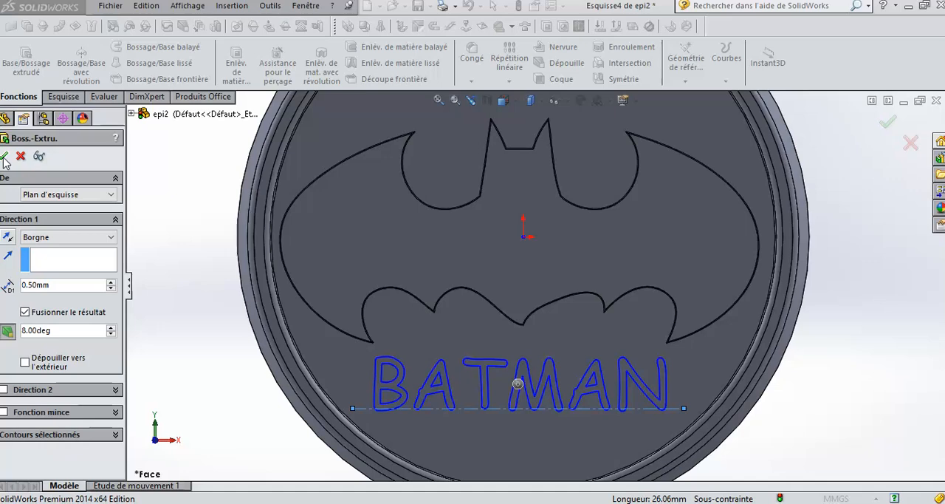
{"action": "left_click", "coordinate": [5, 158]}
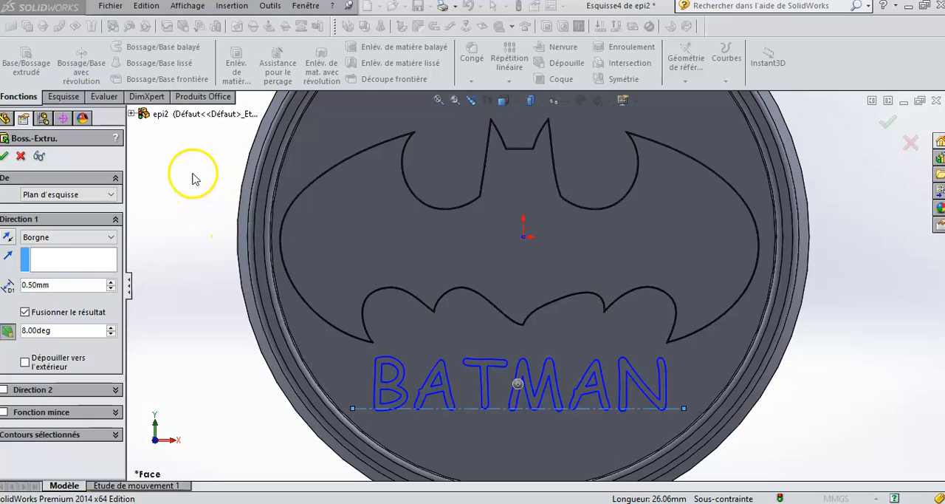
{"action": "left_click", "coordinate": [5, 156]}
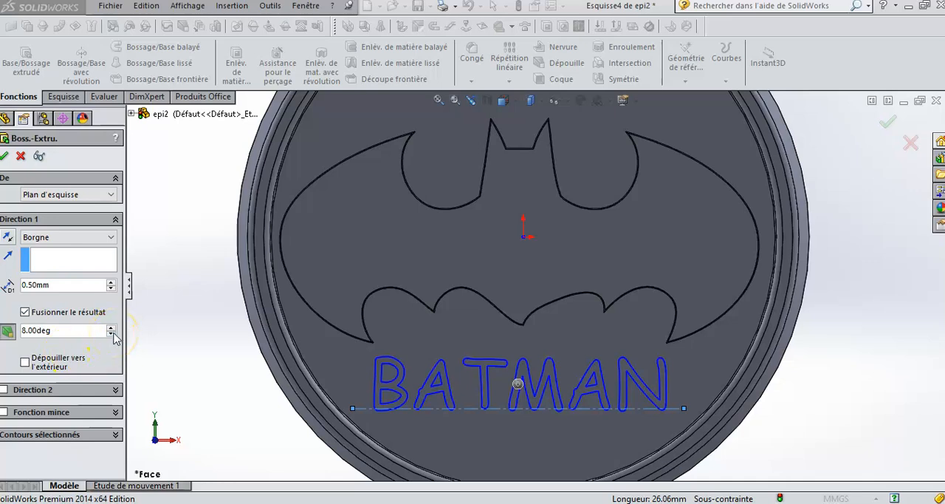
{"action": "left_click", "coordinate": [6, 157]}
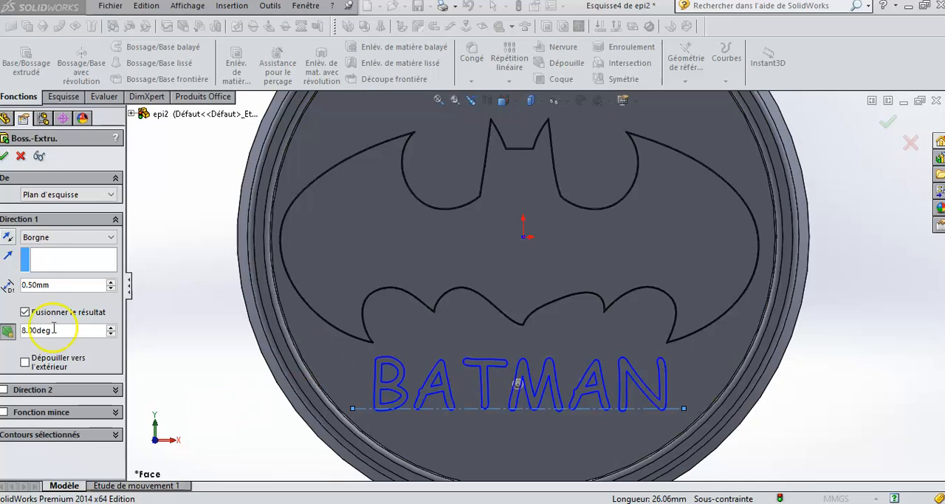
- Reduce the lettering extrusion's draft angle to 5° and finish the boss
{"action": "left_click", "coordinate": [111, 335]}
{"action": "left_click", "coordinate": [111, 334]}
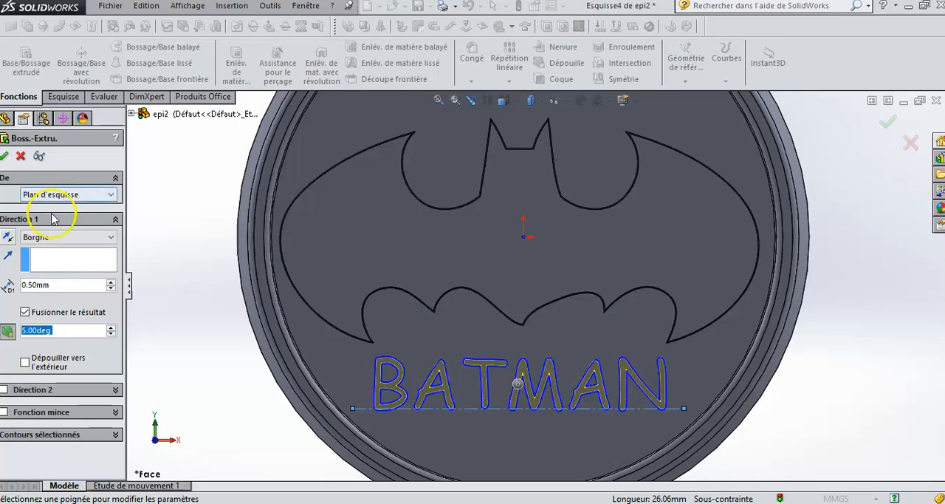
{"action": "left_click", "coordinate": [6, 156]}
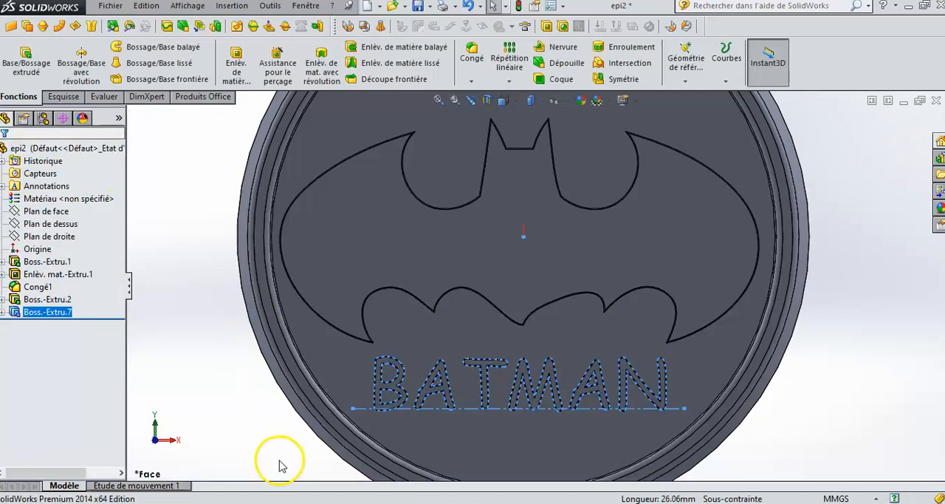
{"action": "left_click", "coordinate": [225, 387]}
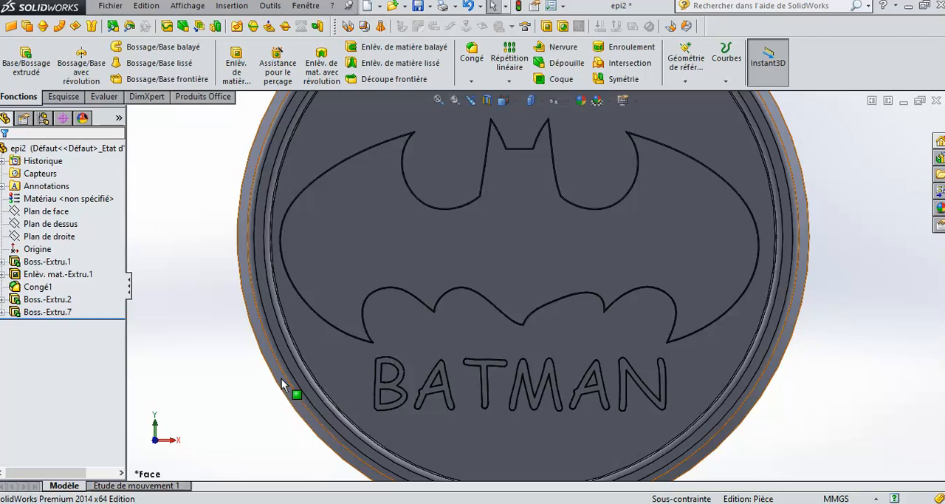
- Open a new sketch for a three-point arc on the recessed circular face above the bat emblem, seen from the front
{"action": "scroll", "coordinate": [273, 279], "scroll_direction": "up", "scroll_amount": 1}
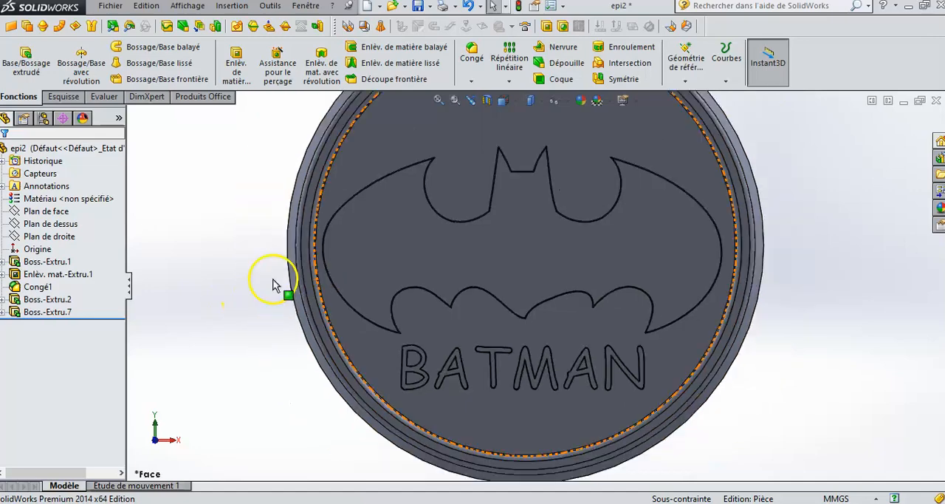
{"action": "scroll", "coordinate": [489, 164], "scroll_direction": "up", "scroll_amount": 2}
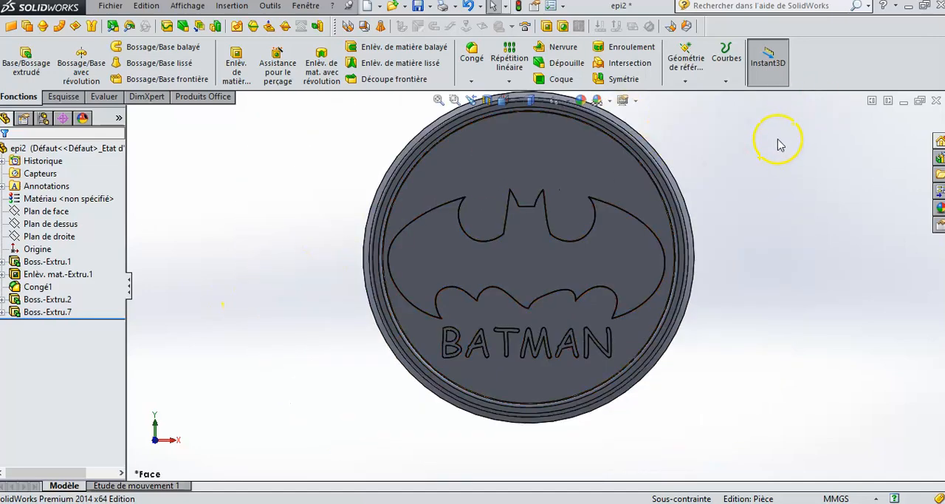
{"action": "mouse_move", "coordinate": [799, 195]}
{"action": "middle_mouse_down"}
{"action": "mouse_move", "coordinate": [756, 198]}
{"action": "mouse_move", "coordinate": [756, 210]}
{"action": "mouse_move", "coordinate": [728, 215]}
{"action": "mouse_move", "coordinate": [797, 204]}
{"action": "mouse_move", "coordinate": [800, 163]}
{"action": "mouse_move", "coordinate": [783, 194]}
{"action": "mouse_move", "coordinate": [791, 147]}
{"action": "mouse_move", "coordinate": [781, 201]}
{"action": "mouse_move", "coordinate": [787, 184]}
{"action": "middle_mouse_up"}
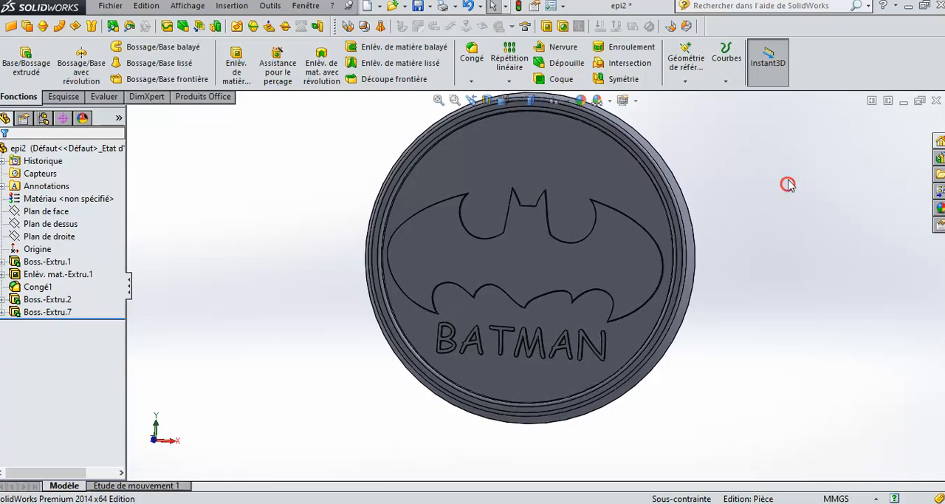
{"action": "left_click", "coordinate": [63, 100]}
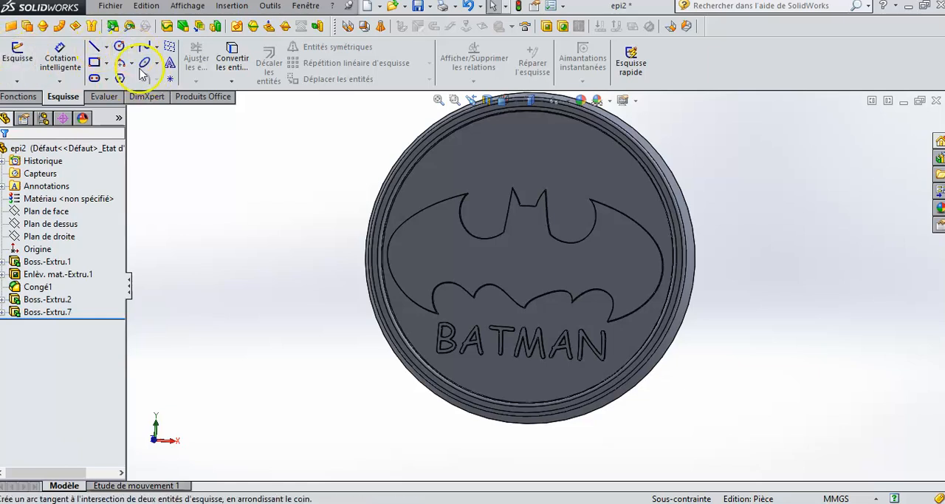
{"action": "left_click", "coordinate": [512, 101]}
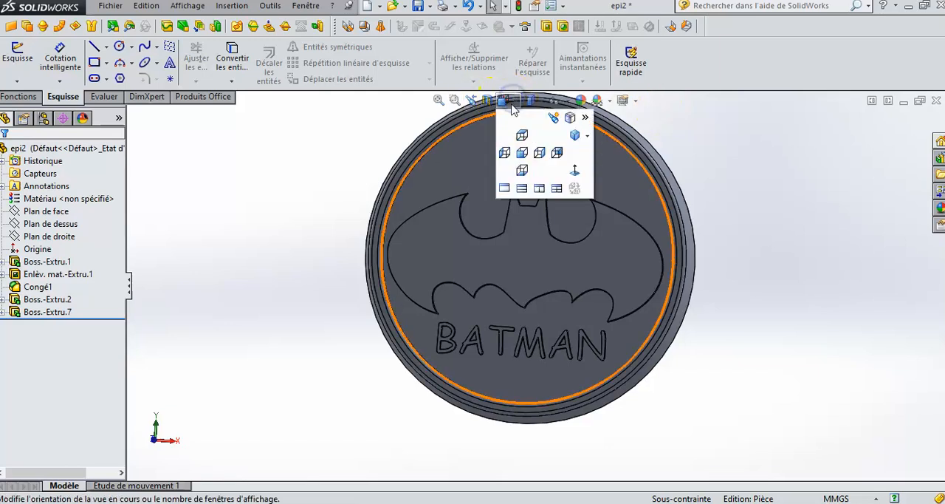
{"action": "left_click", "coordinate": [522, 152]}
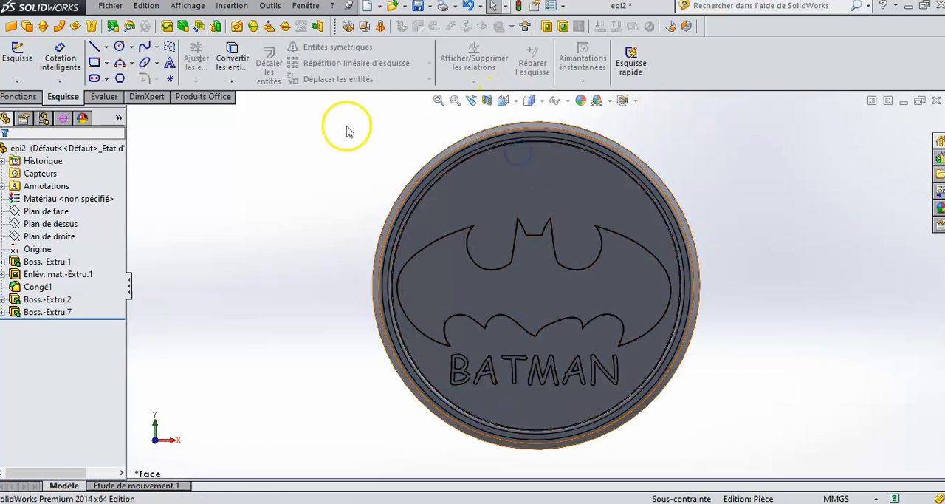
{"action": "scroll", "coordinate": [546, 189], "scroll_direction": "down", "scroll_amount": 3}
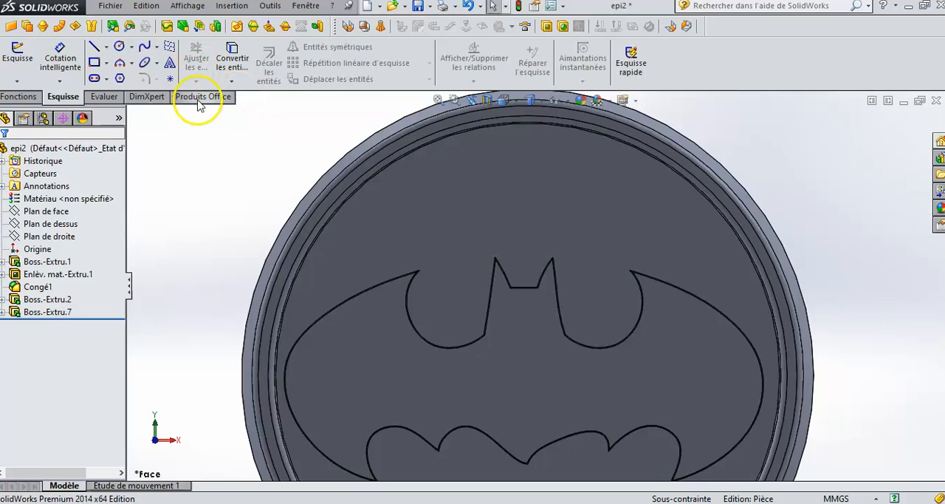
{"action": "left_click", "coordinate": [133, 65]}
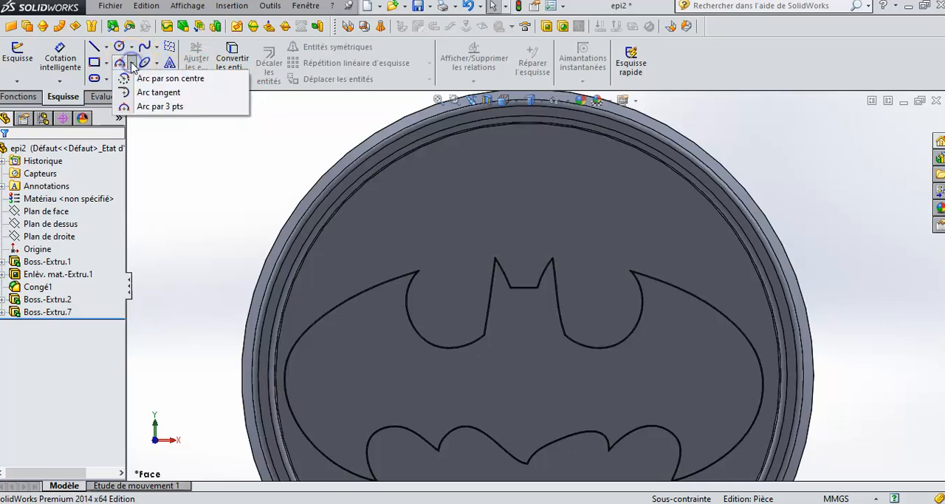
{"action": "left_click", "coordinate": [145, 108]}
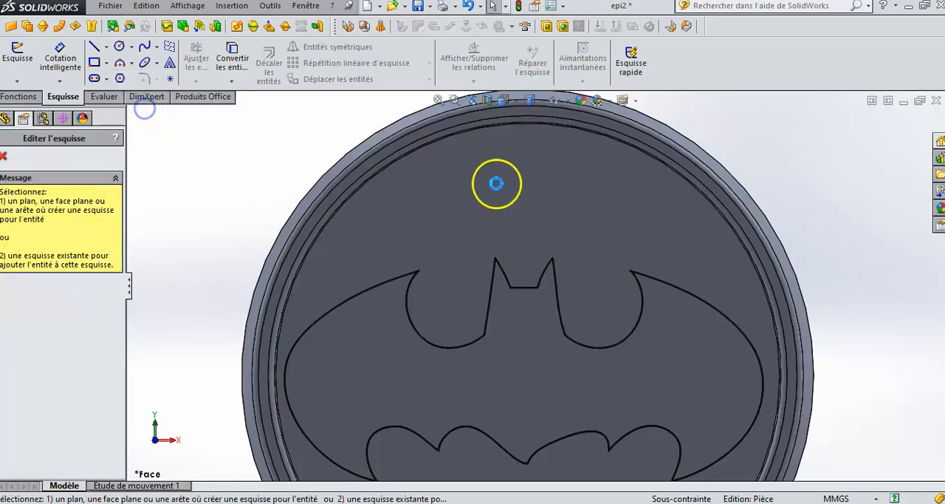
{"action": "left_click", "coordinate": [399, 225]}
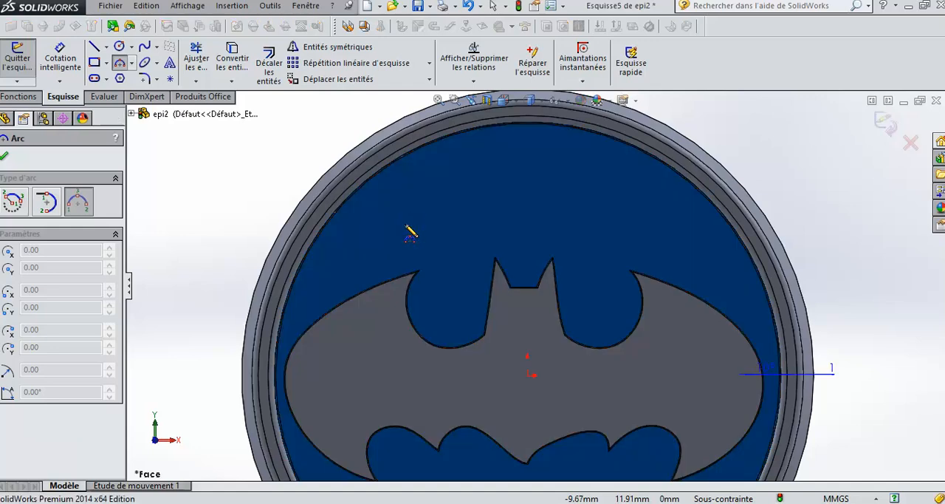
- Draw a three-point arc about 19.3 mm wide with a radius of about 22.67 mm above the bat's ears and make it construction geometry
{"action": "left_click", "coordinate": [396, 224]}
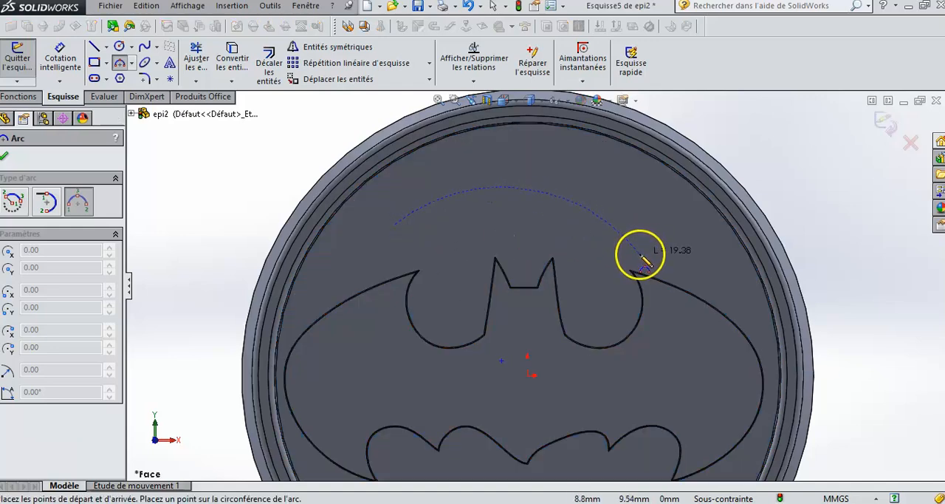
{"action": "left_click", "coordinate": [640, 225]}
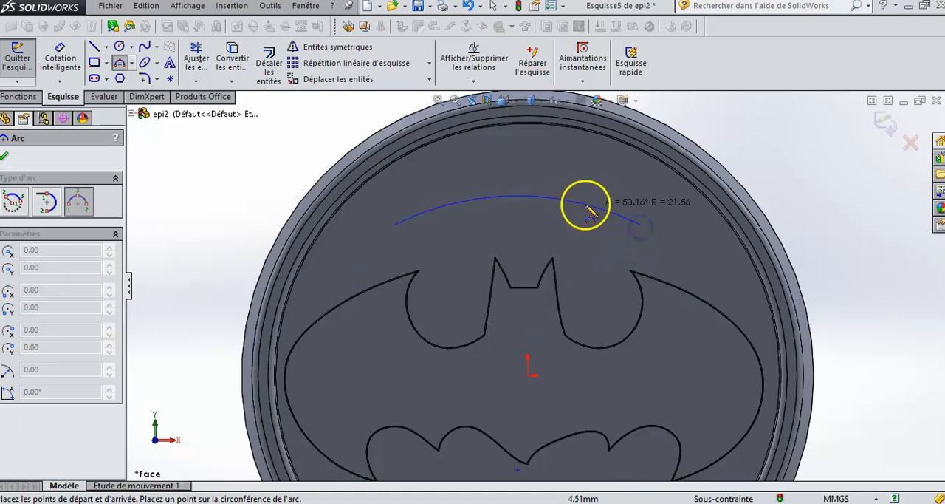
{"action": "left_click", "coordinate": [529, 200]}
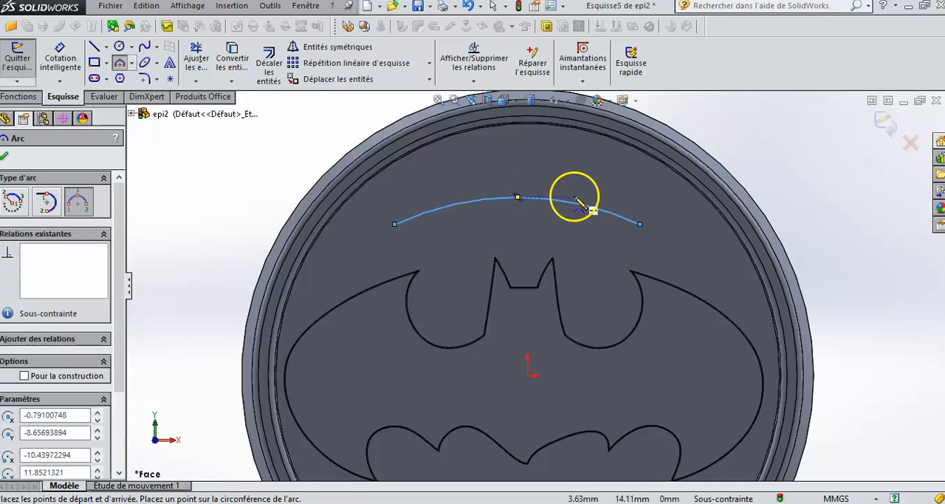
{"action": "left_click", "coordinate": [24, 377]}
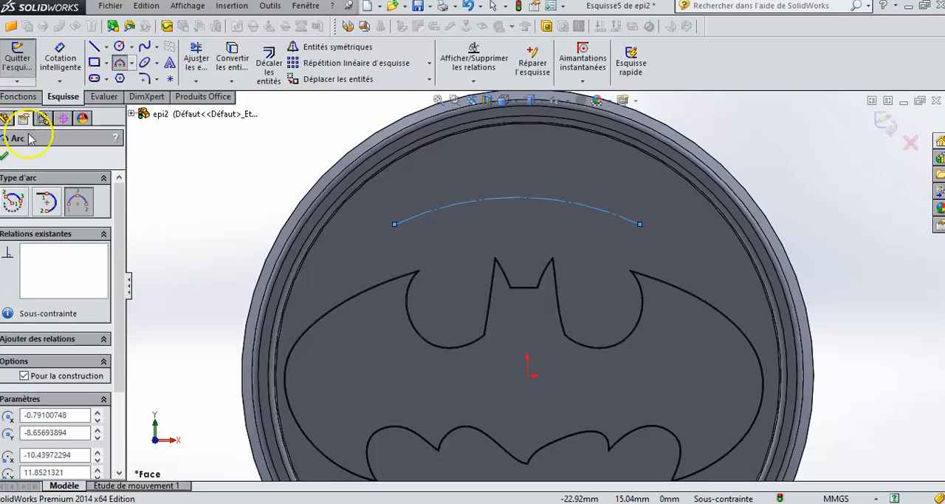
{"action": "left_click", "coordinate": [5, 155]}
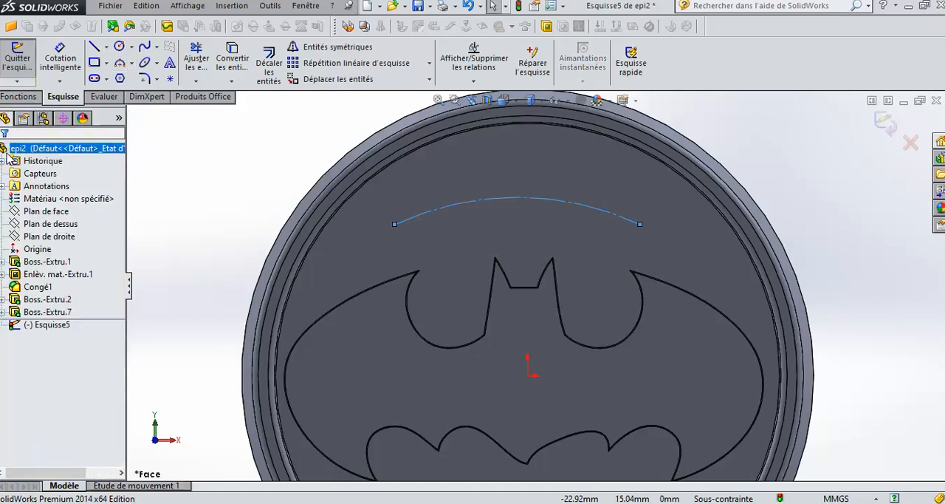
- Add the sketch text "MC" along the construction arc
{"action": "left_click", "coordinate": [170, 63]}
{"action": "left_click", "coordinate": [194, 55]}
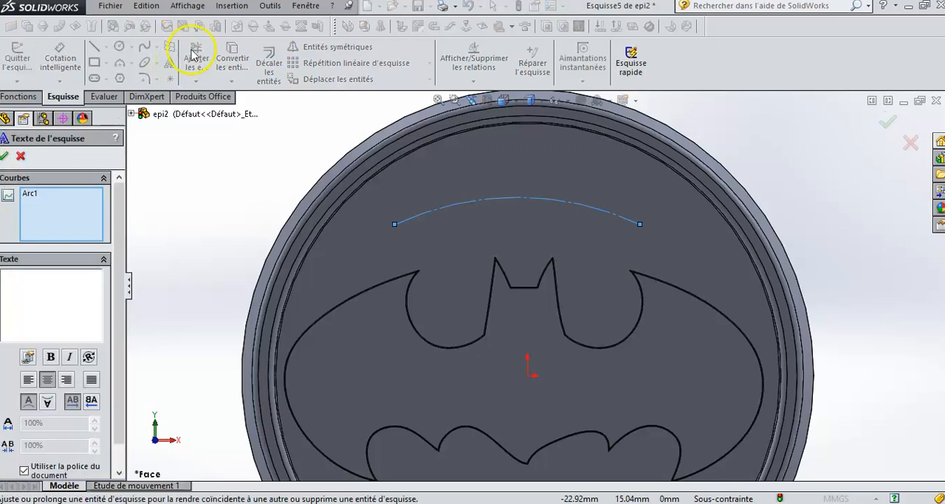
{"action": "type", "text": "mc"}
{"action": "key", "text": "BackSpace"}
{"action": "type", "text": "MC"}
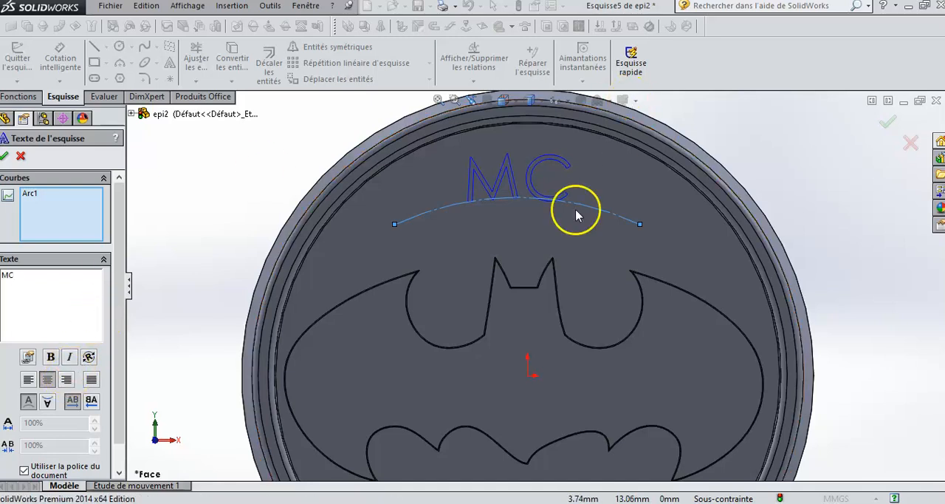
- Stop using the document font for the MC text and choose Comic Sans MS
{"action": "left_click", "coordinate": [22, 471]}
{"action": "scroll", "coordinate": [116, 449], "scroll_direction": "down", "scroll_amount": 1}
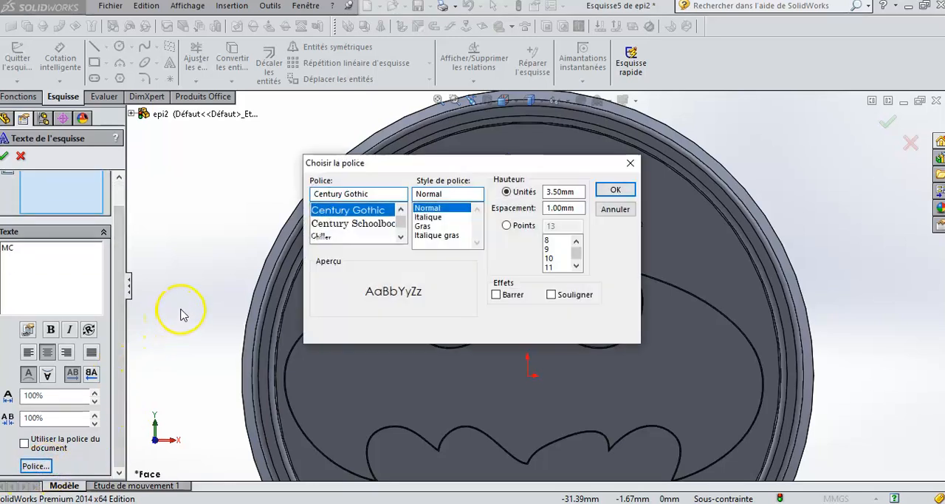
{"action": "left_click", "coordinate": [401, 237]}
{"action": "left_click", "coordinate": [401, 237]}
{"action": "left_click", "coordinate": [401, 237]}
{"action": "left_click", "coordinate": [401, 237]}
{"action": "left_click", "coordinate": [401, 237]}
{"action": "left_click", "coordinate": [401, 237]}
{"action": "left_click", "coordinate": [401, 237]}
{"action": "left_click", "coordinate": [401, 237]}
{"action": "left_click", "coordinate": [401, 237]}
{"action": "left_click", "coordinate": [401, 237]}
{"action": "left_click", "coordinate": [401, 237]}
{"action": "left_click", "coordinate": [401, 237]}
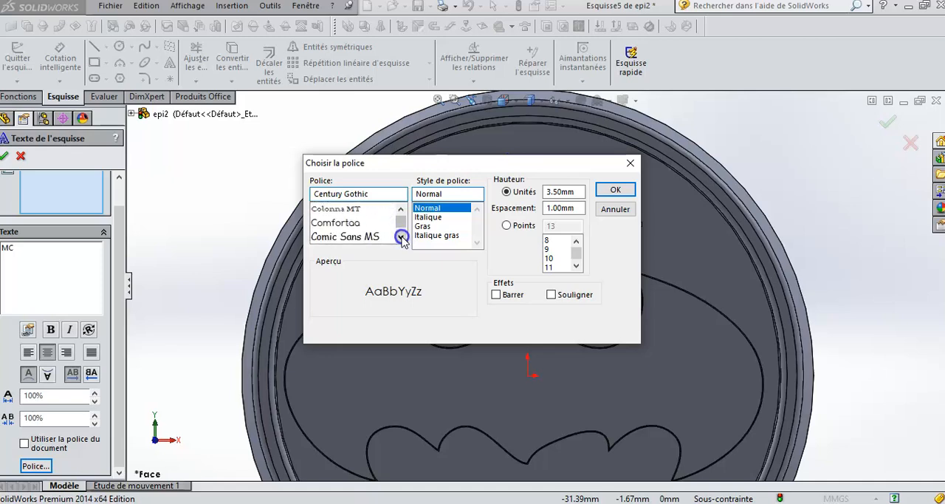
{"action": "left_click", "coordinate": [332, 236]}
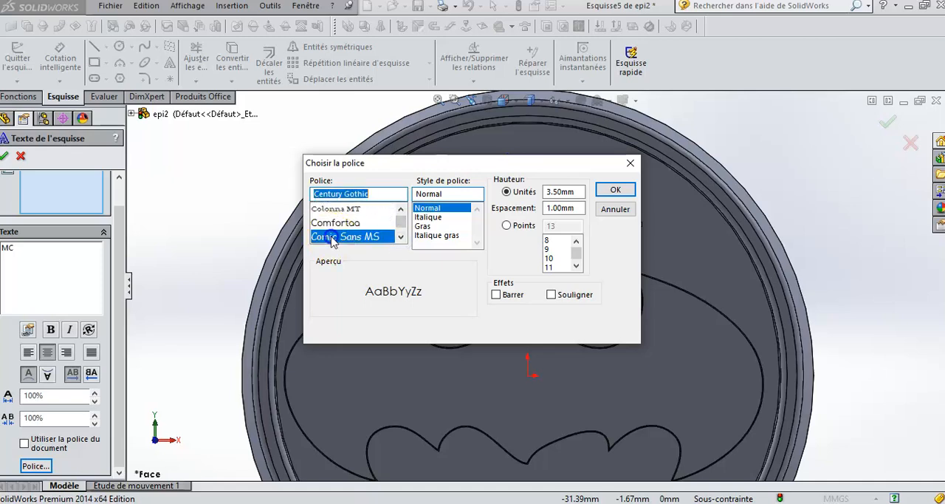
- Specify the MC text height in points, set it to 18 and confirm the font
{"action": "left_click", "coordinate": [506, 225]}
{"action": "left_click", "coordinate": [577, 265]}
{"action": "left_click", "coordinate": [577, 264]}
{"action": "left_click", "coordinate": [577, 264]}
{"action": "left_click", "coordinate": [577, 264]}
{"action": "left_click", "coordinate": [577, 264]}
{"action": "left_click", "coordinate": [549, 268]}
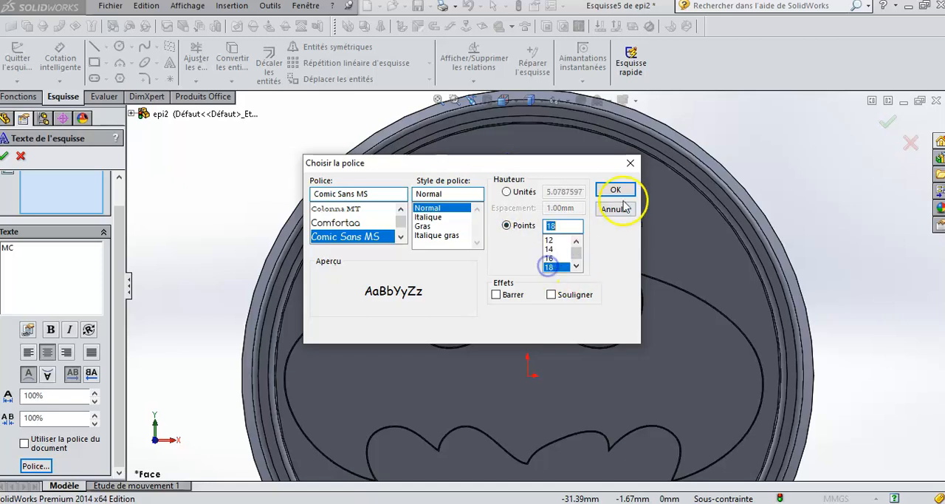
{"action": "left_click", "coordinate": [615, 189]}
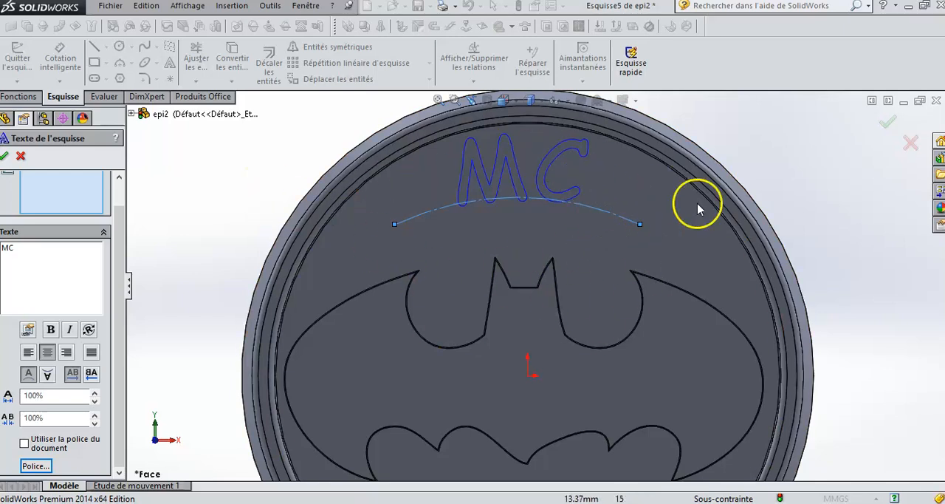
- Confirm the MC sketch text and cut its letters 0.50 mm deep into the face as a blind extruded cut with a 6° draft
{"action": "left_click", "coordinate": [6, 157]}
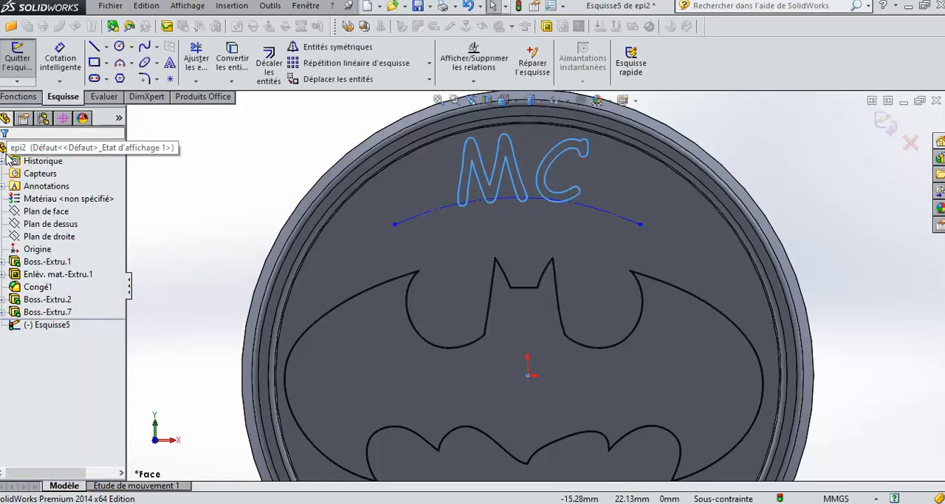
{"action": "left_click", "coordinate": [25, 97]}
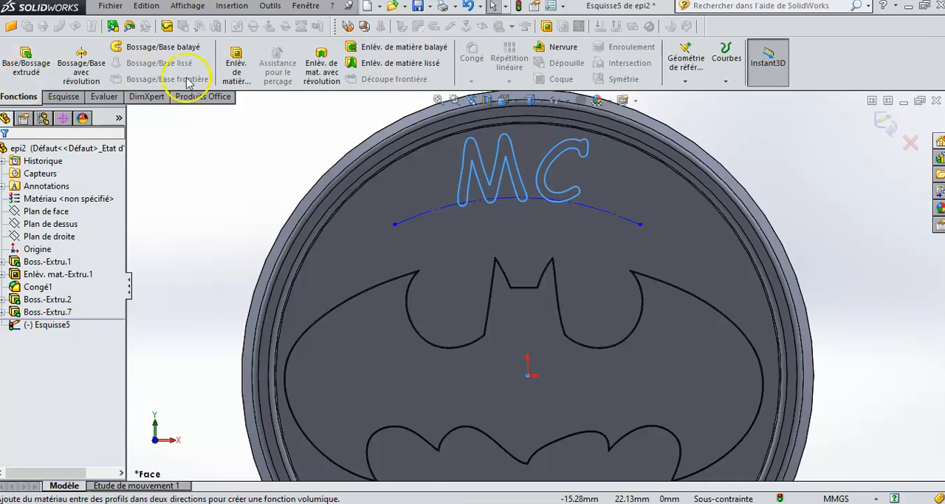
{"action": "left_click", "coordinate": [229, 65]}
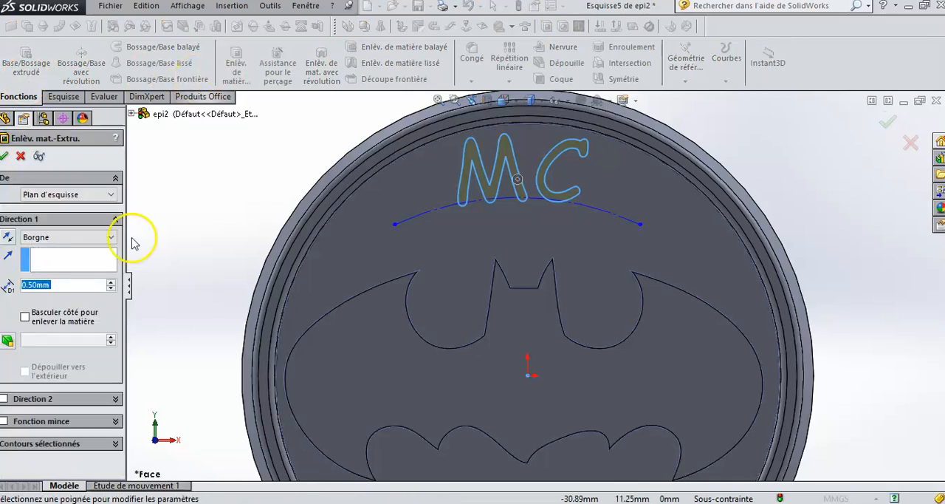
{"action": "left_click", "coordinate": [8, 341]}
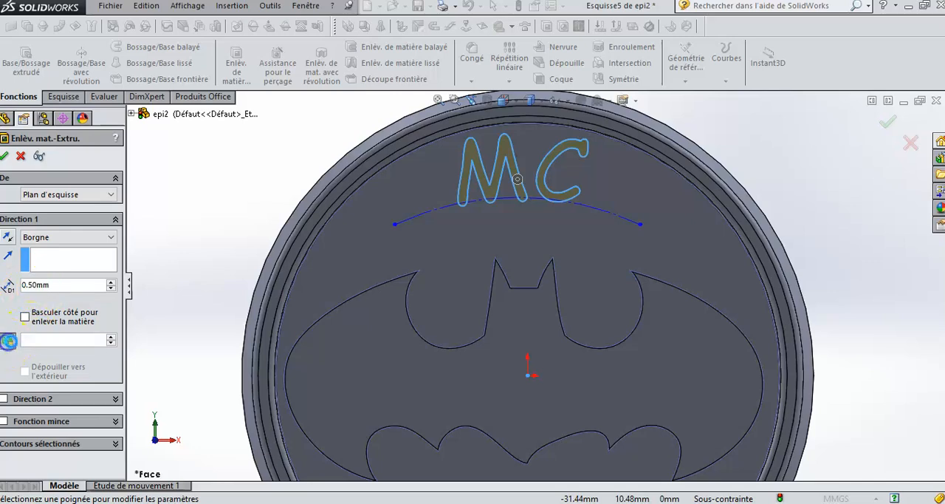
{"action": "left_click", "coordinate": [111, 340]}
{"action": "left_click", "coordinate": [110, 336]}
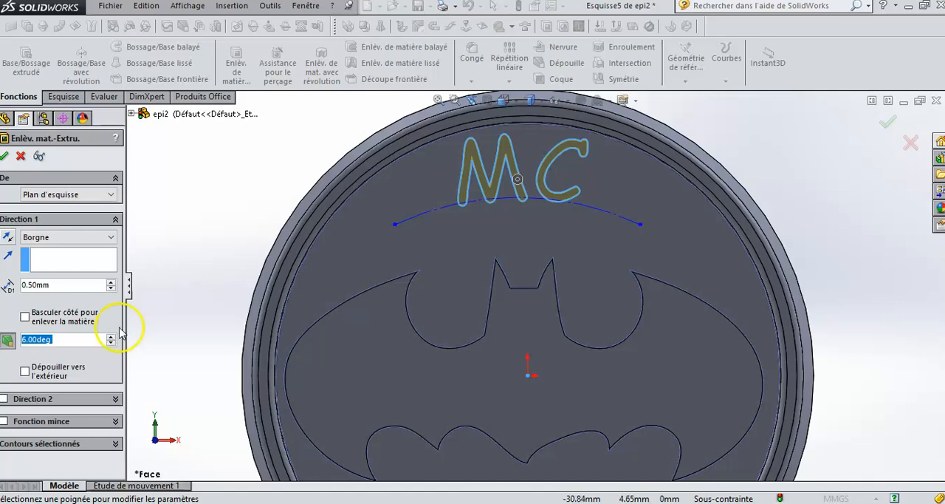
{"action": "left_click", "coordinate": [4, 157]}
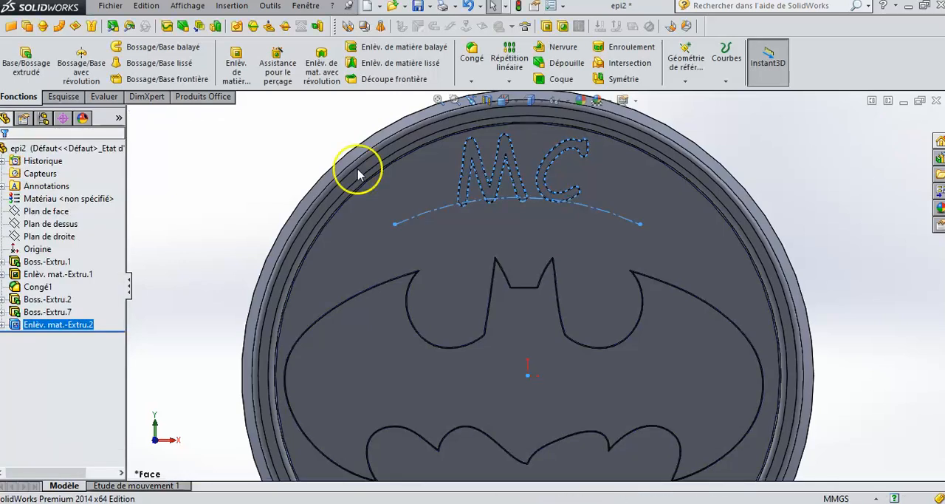
{"action": "left_click", "coordinate": [241, 164]}
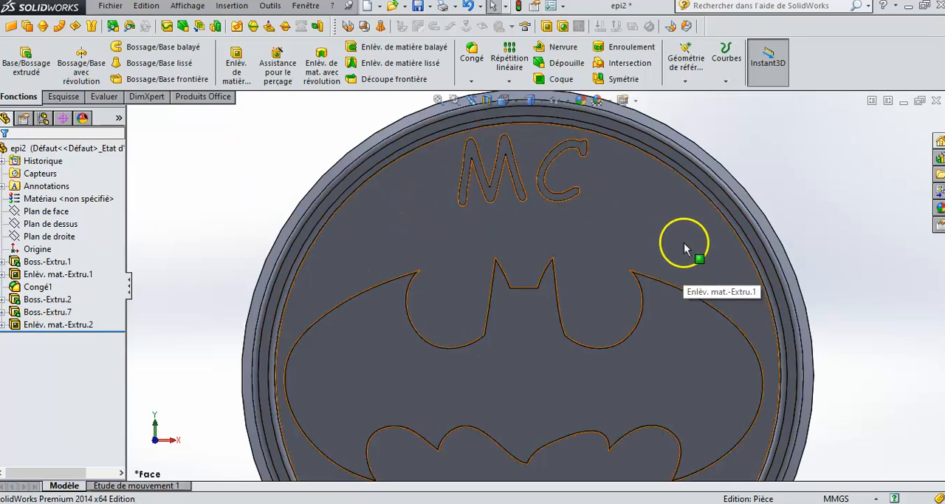
- Inspect the engraved MC lettering from an angle and save the part under its existing file name
{"action": "middle_click_drag", "start_coordinate": [810, 175], "coordinate": [760, 175]}
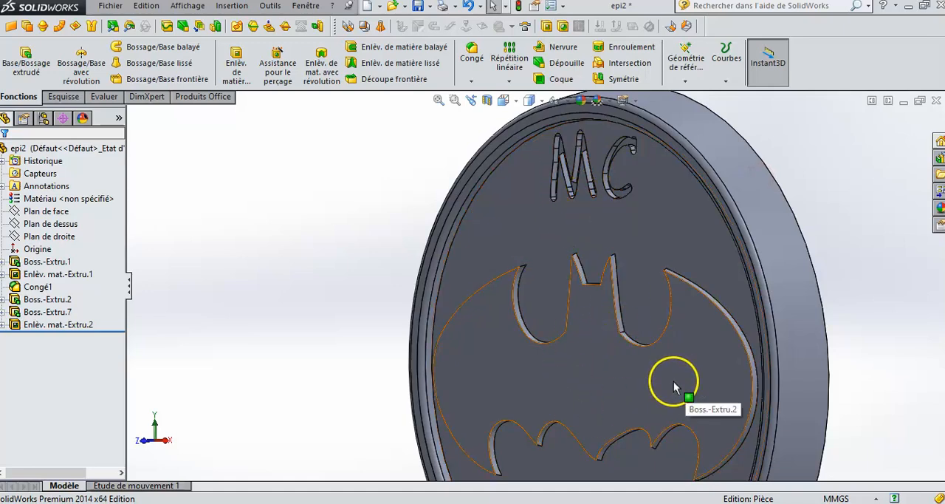
{"action": "scroll", "coordinate": [674, 382], "scroll_direction": "up", "scroll_amount": 3}
{"action": "scroll", "coordinate": [580, 418], "scroll_direction": "down", "scroll_amount": 2}
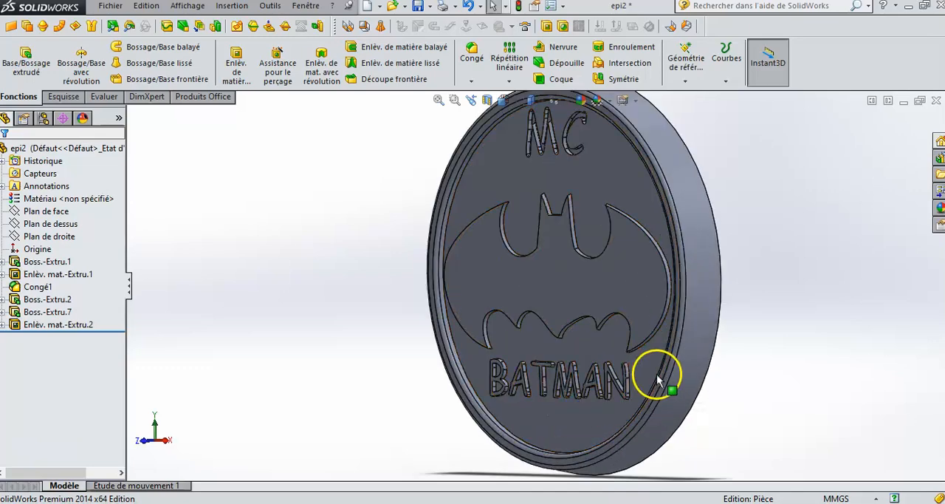
{"action": "middle_click_drag", "start_coordinate": [339, 208], "coordinate": [382, 203]}
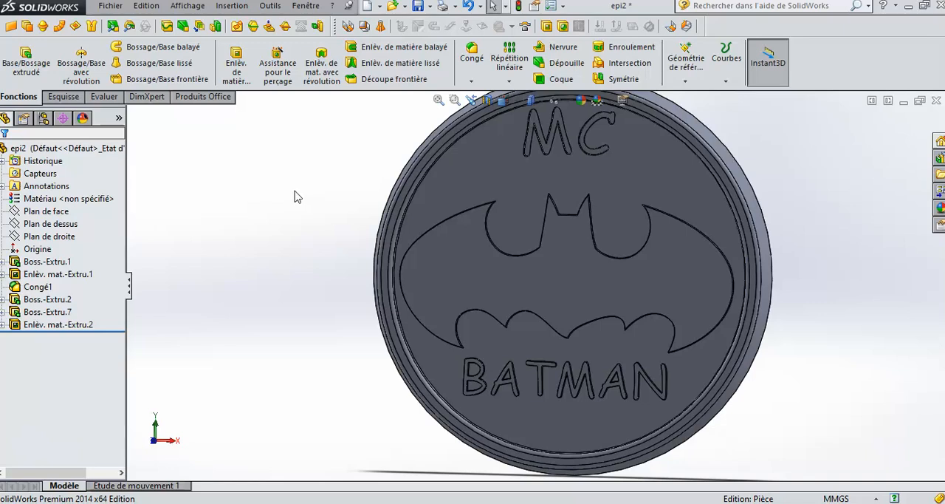
{"action": "left_click", "coordinate": [108, 6]}
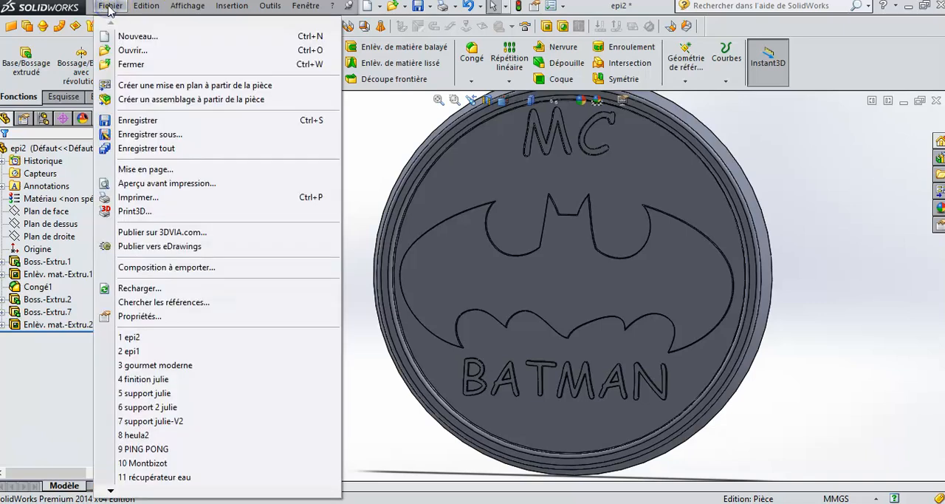
{"action": "left_click", "coordinate": [136, 120]}
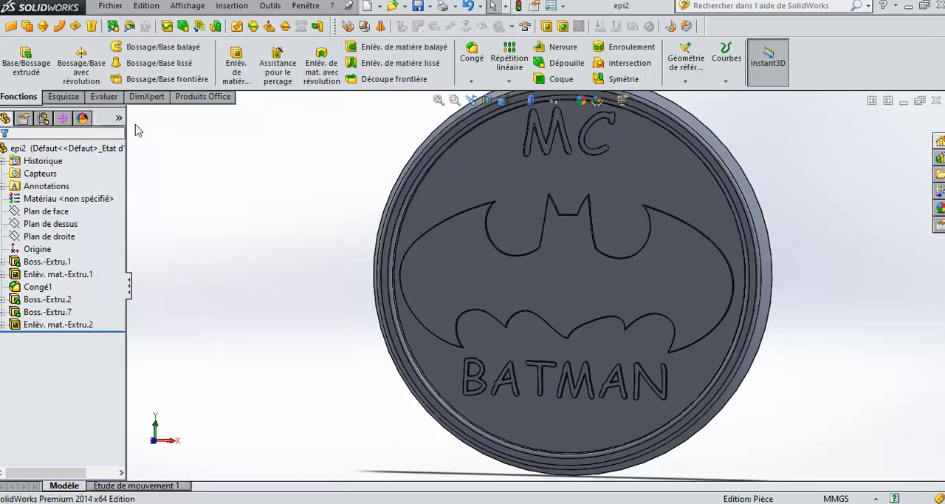